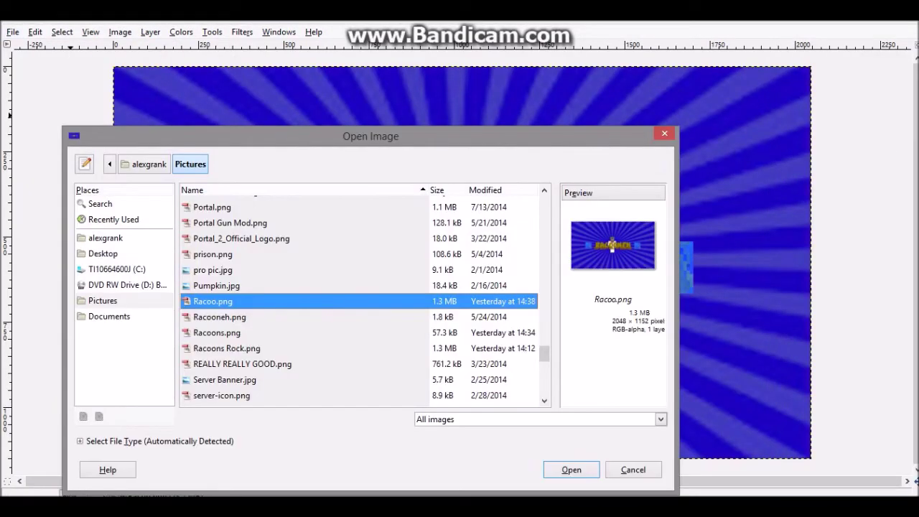
Open Amazing.jpg from the recently used images after previewing other candidates
left_click(219, 317)
left_click(242, 364)
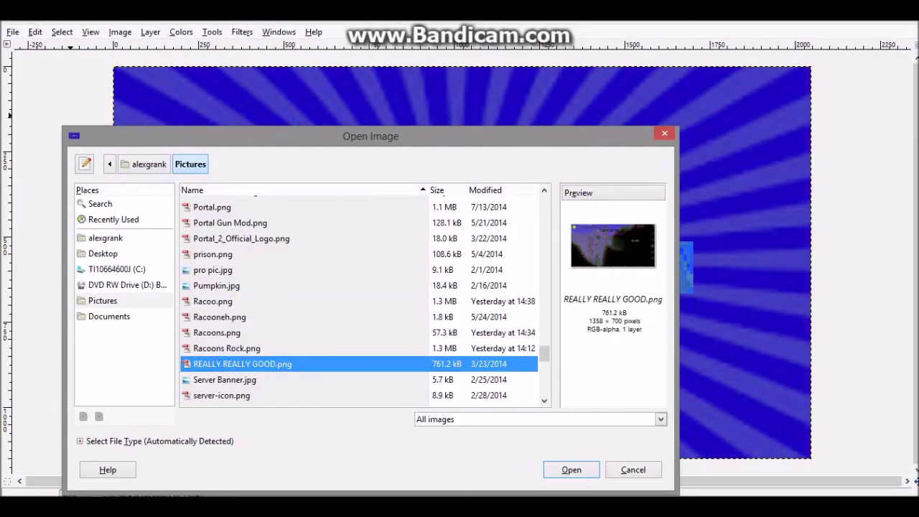
key("Down")
key("Down")
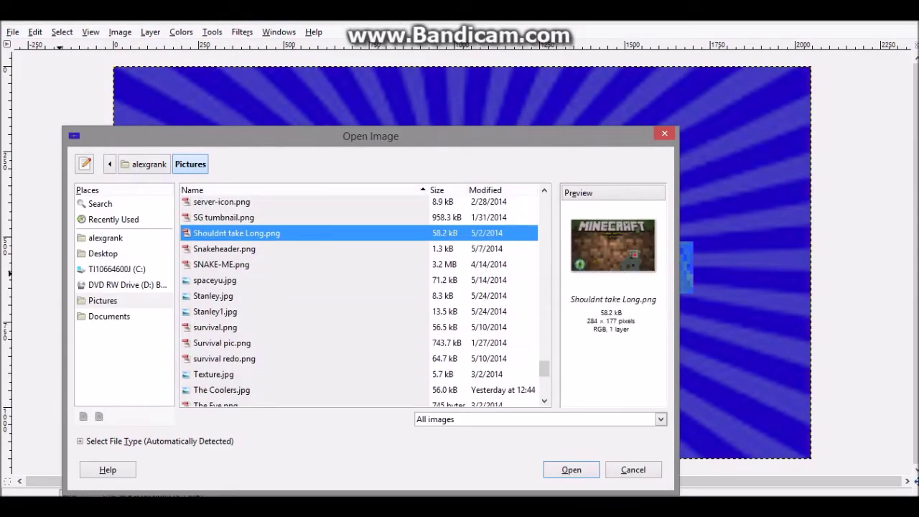
left_click(114, 218)
key("Down")
key("Down")
key("Down")
key("Down")
key("Down")
key("Down")
key("Down")
key("Down")
key("Down")
key("Down")
key("Down")
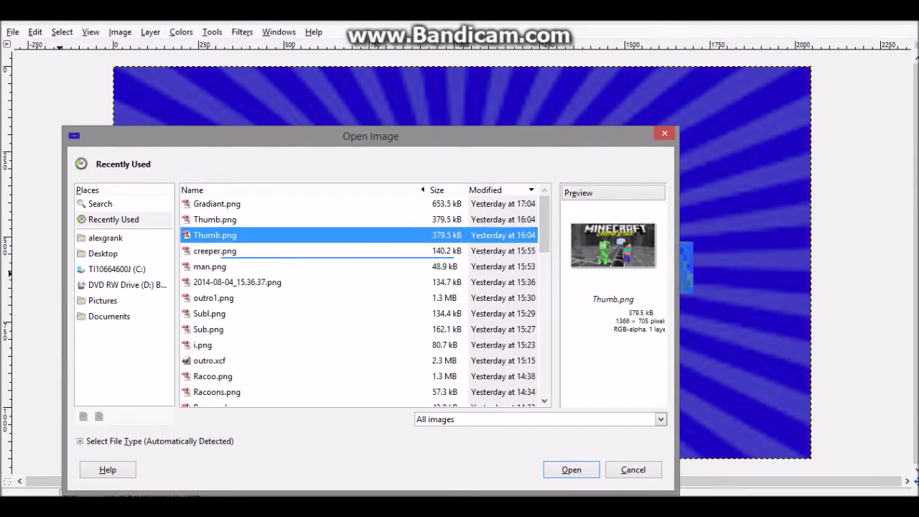
key("Down")
key("Down")
key("Down")
key("Down")
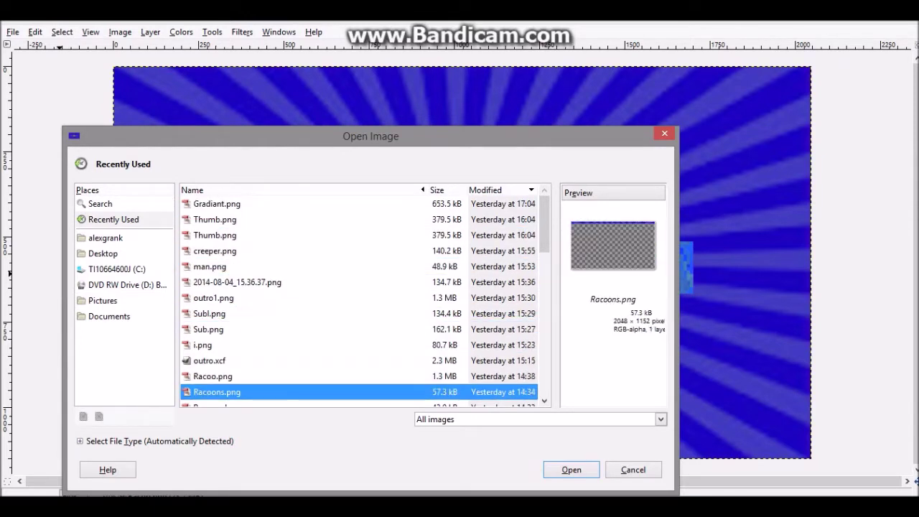
key("Down")
key("Down")
key("Down")
key("Down")
key("Down")
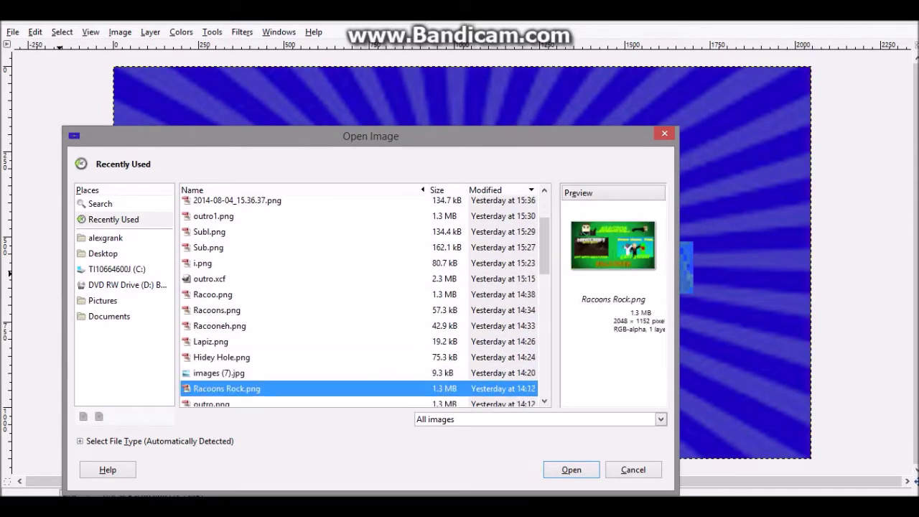
key("Down")
key("Down")
key("Down")
key("Down")
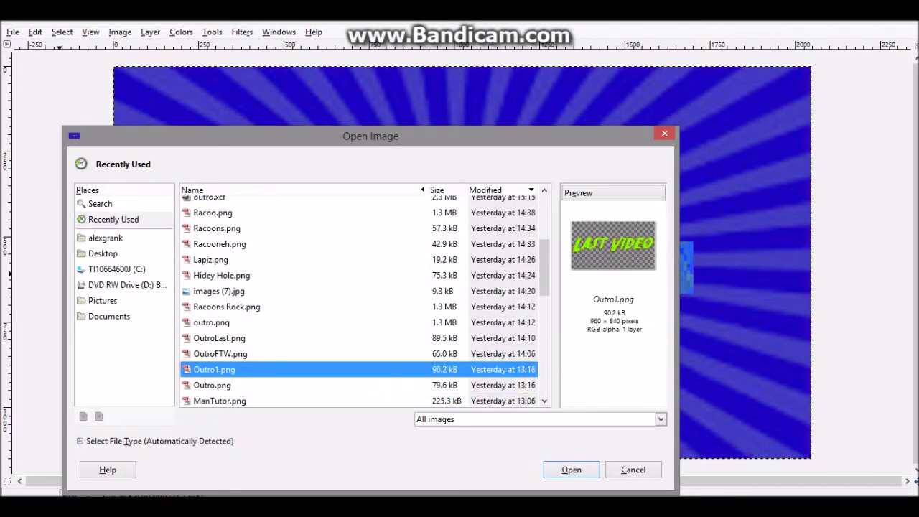
key("Down")
key("Down")
key("Down")
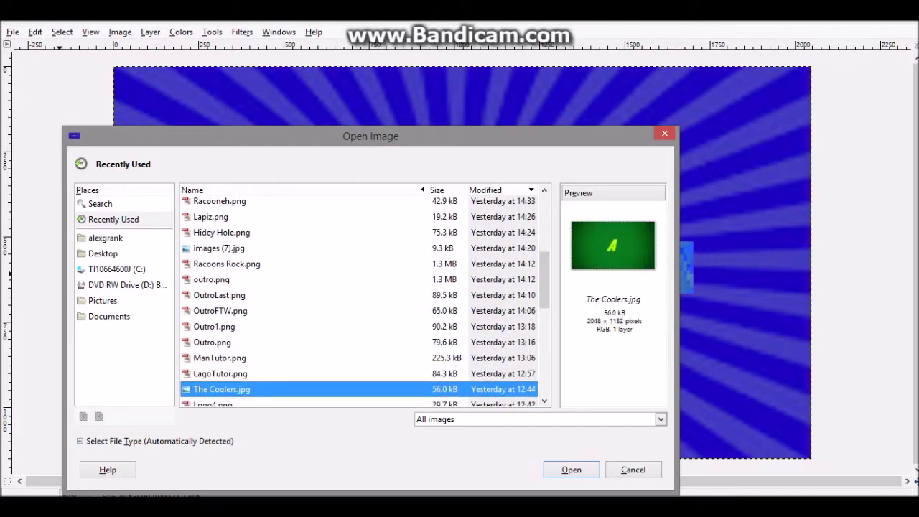
key("Down")
key("Down")
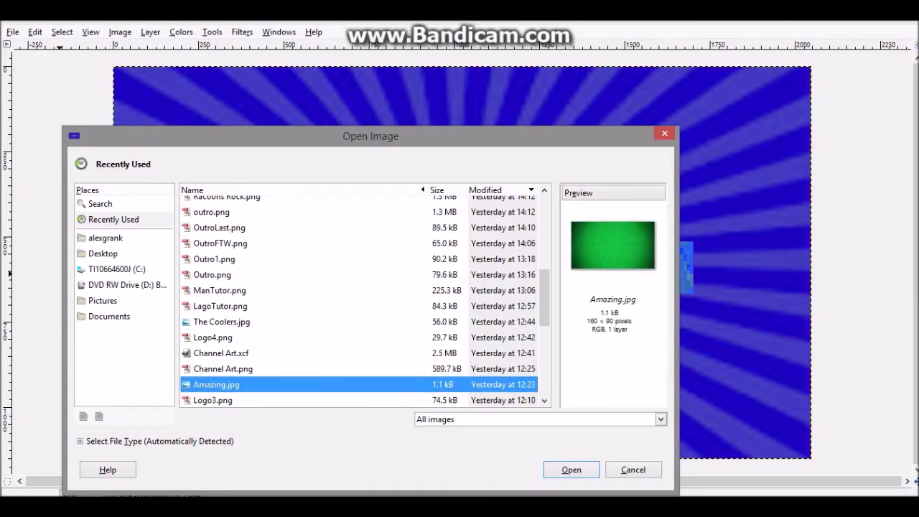
key("Return")
mouse_move(474, 506)
left_click(546, 445)
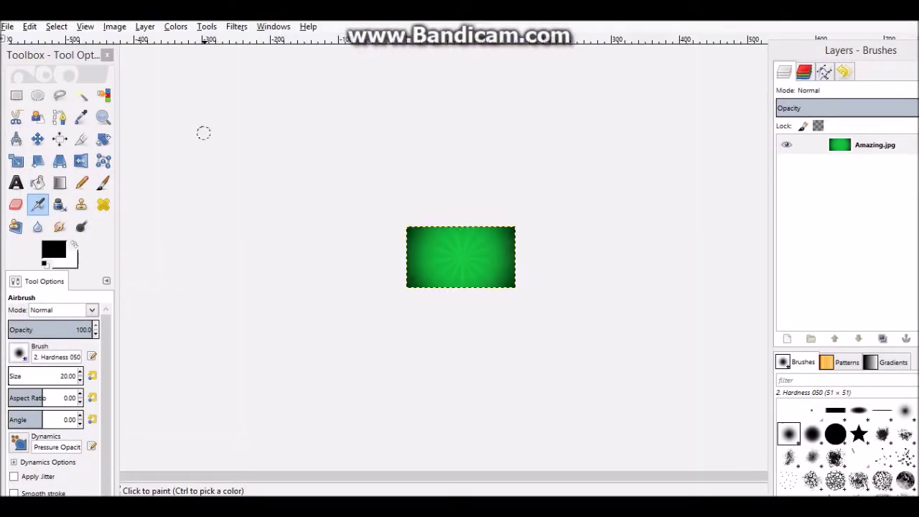
Delete the Amazing.jpg layer from the opened image
left_click(875, 145)
right_click(875, 144)
left_click(746, 254)
key("alt+f")
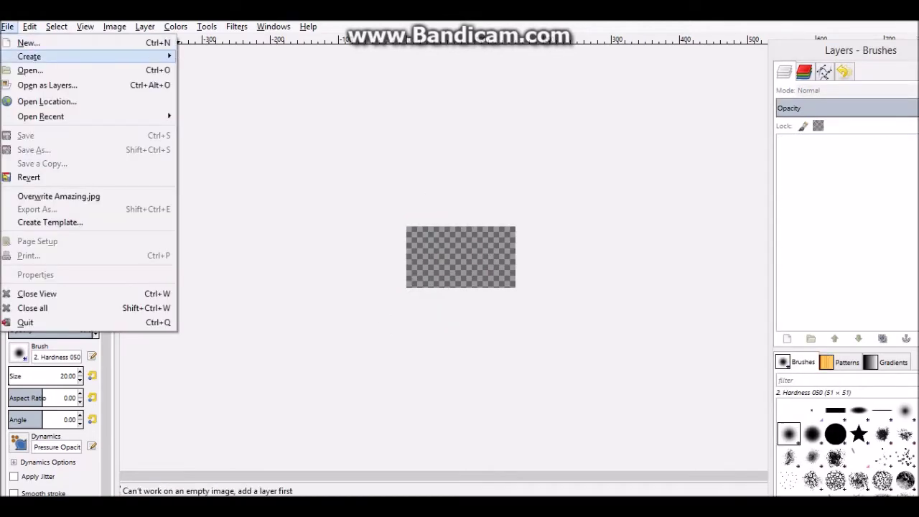
key("o")
scroll(364, 302, "up", 5)
key("Escape")
key("ctrl+n")
key("Return")
key("ctrl+w")
Create a new 2048 × 1152 px image and maximize its window
key("alt+f")
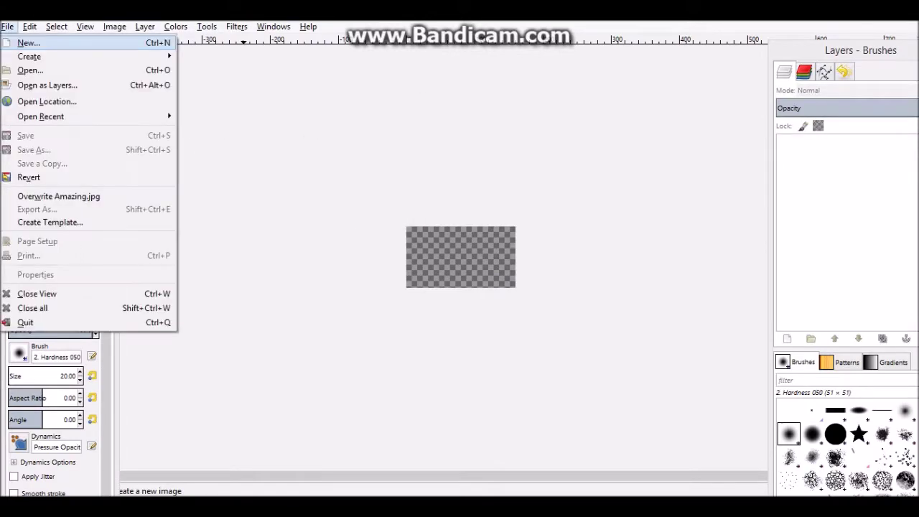
key("Return")
type("2048")
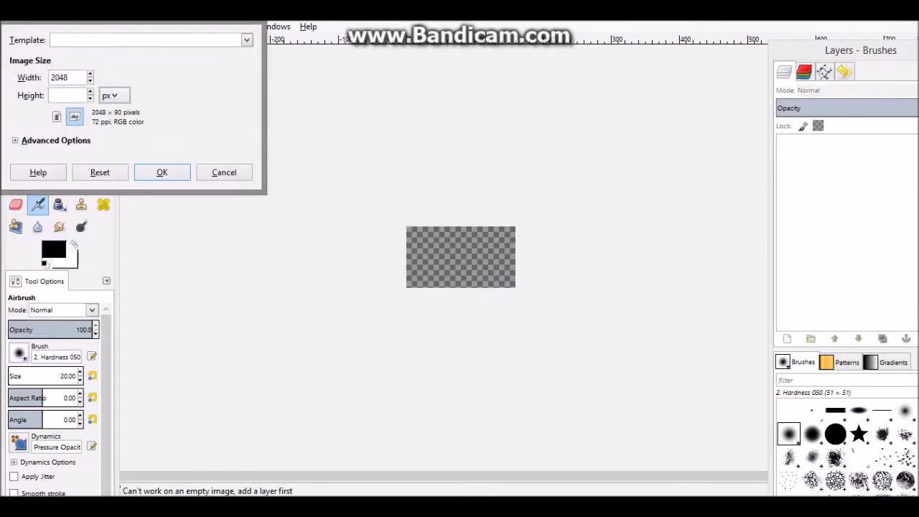
key("Return")
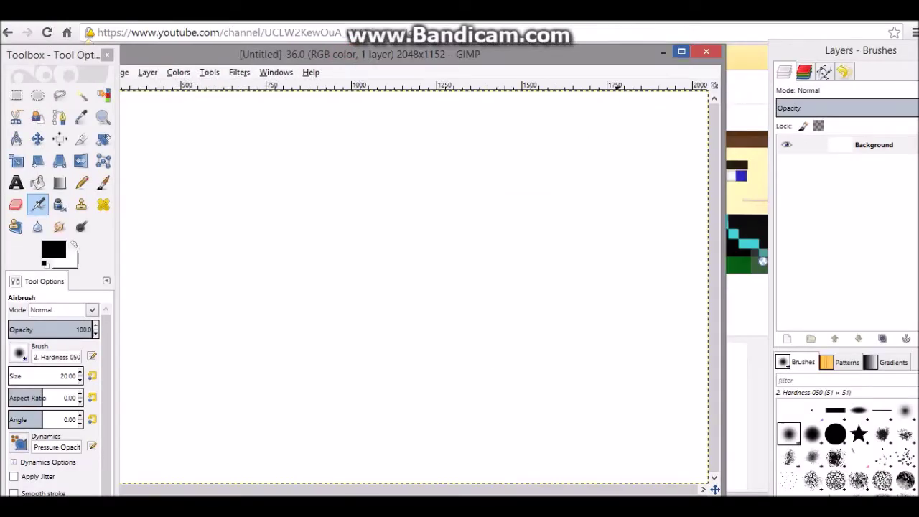
left_click(681, 51)
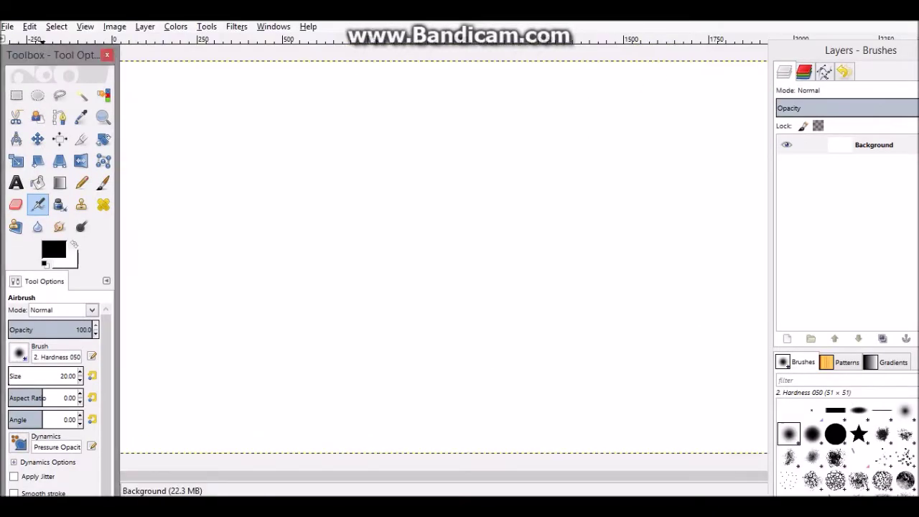
Set the foreground color to a dark magenta-purple and bucket-fill the Background layer with it
left_click(55, 255)
left_click(124, 230)
left_click(101, 206)
left_click(124, 214)
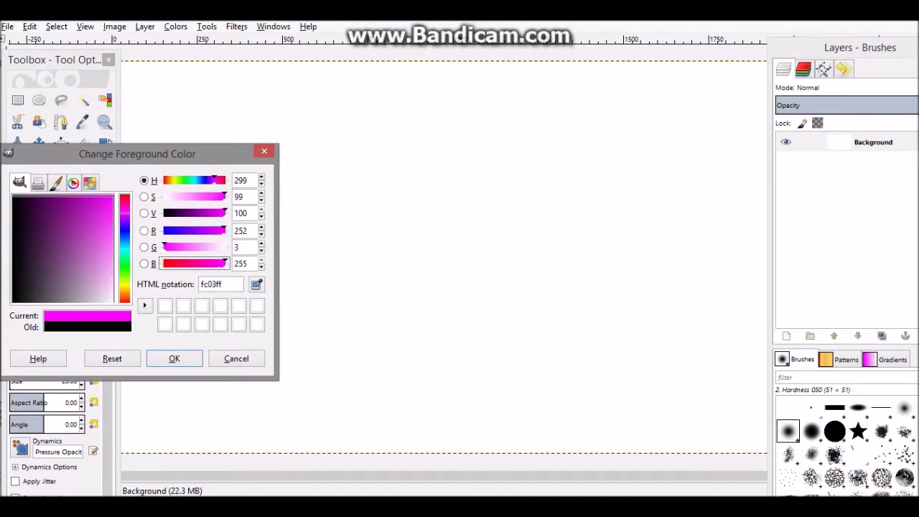
left_click_drag(225, 213, 206, 213)
key("Return")
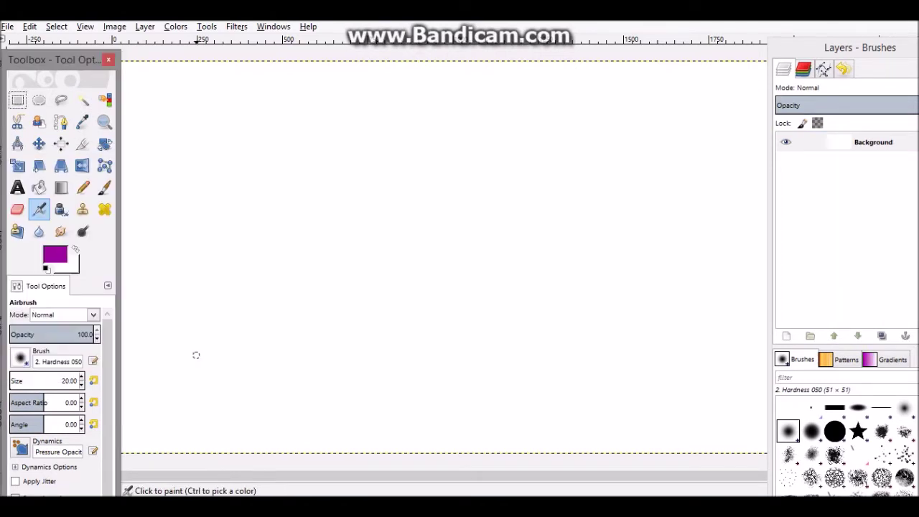
left_click(39, 187)
left_click(444, 257)
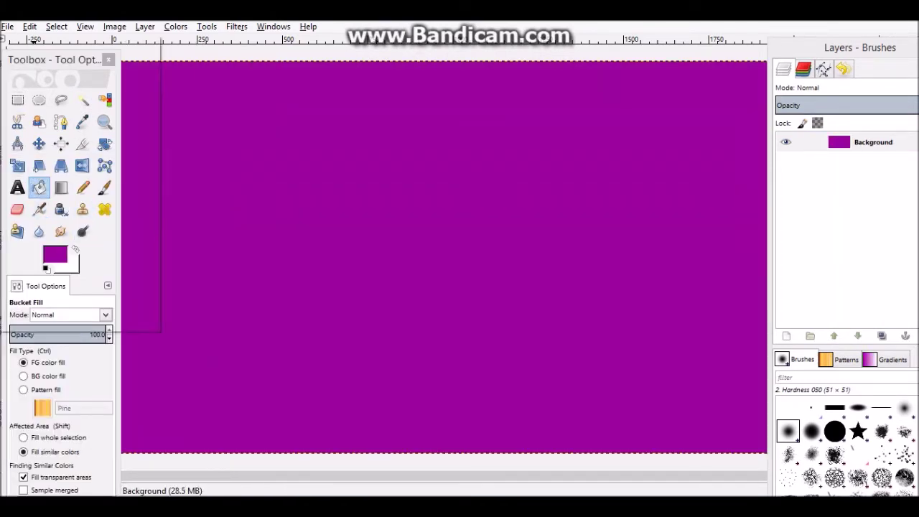
Add Amazing.jpg from the Pictures folder to the purple image as a new layer
key("alt+f")
key("Escape")
key("super+e")
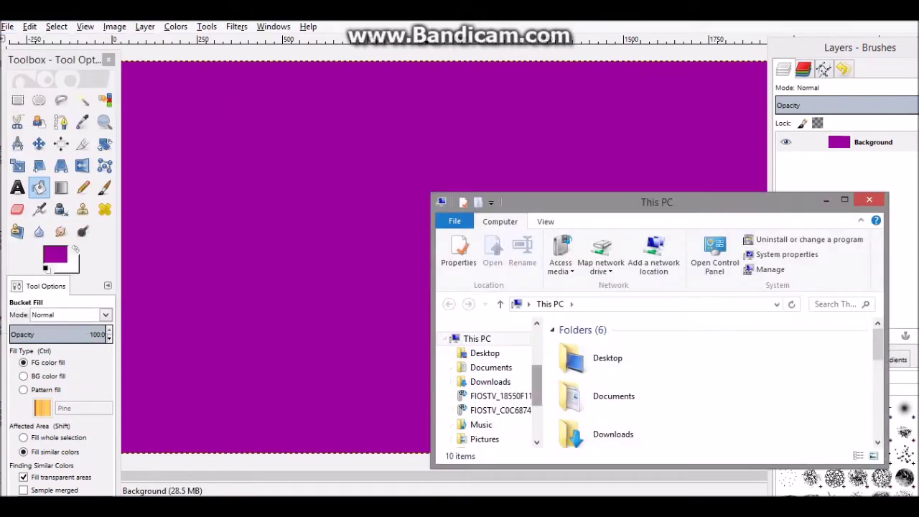
key("p")
key("Return")
type("am")
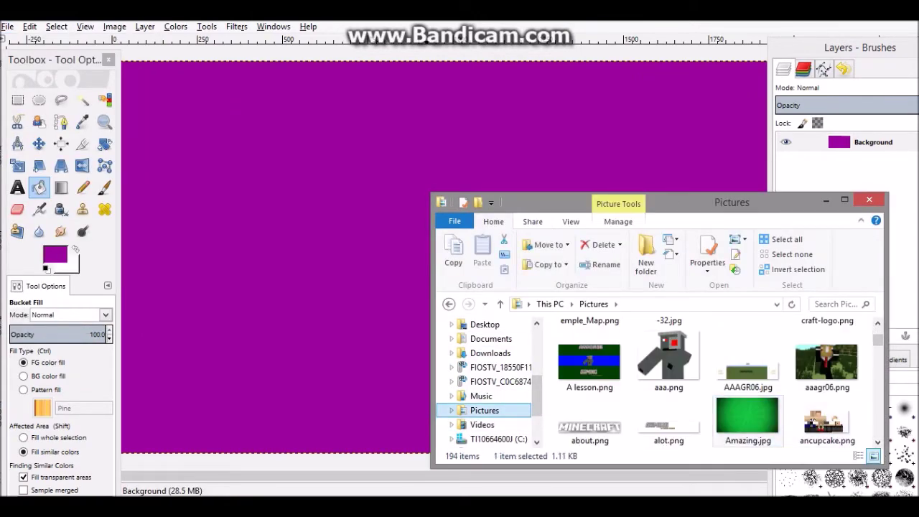
left_click_drag(748, 416, 460, 257)
Scale the Amazing.jpg layer up to about 2077 × 1152 px
key("shift+s")
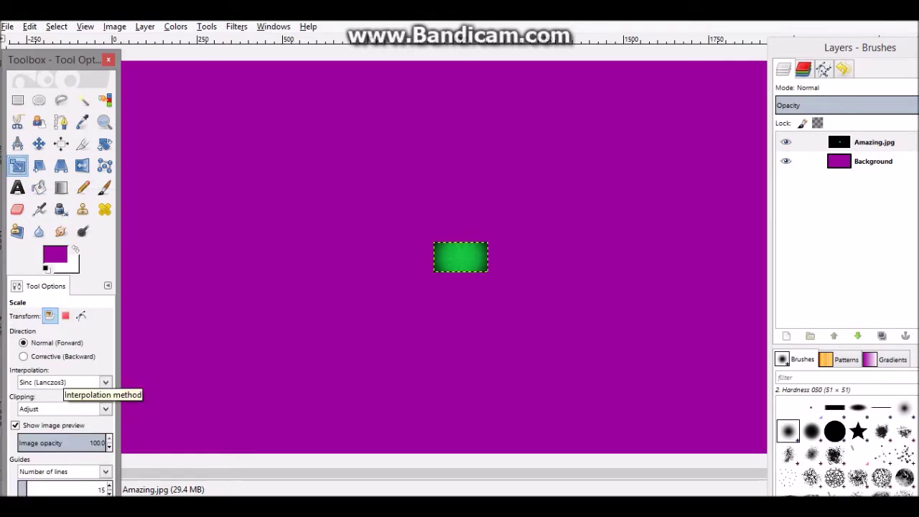
key("Tab")
left_click(631, 283)
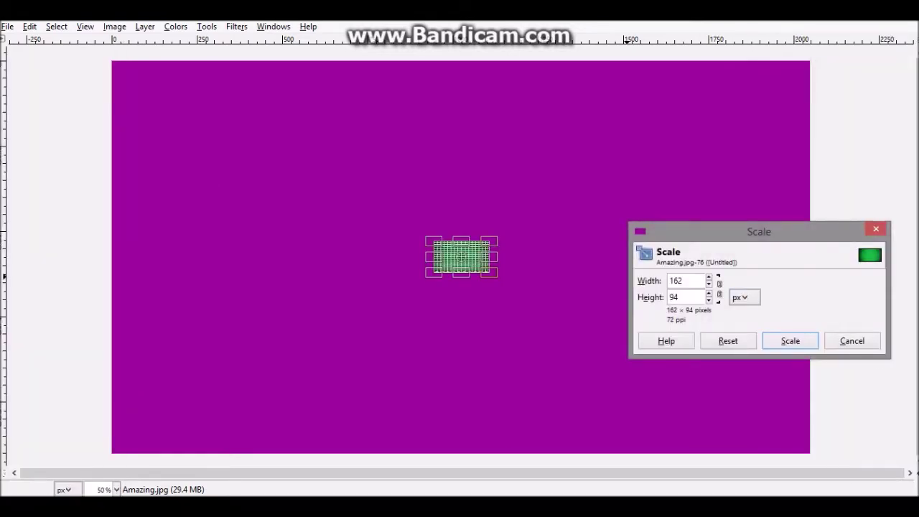
key("Tab")
left_click_drag(493, 240, 766, 52)
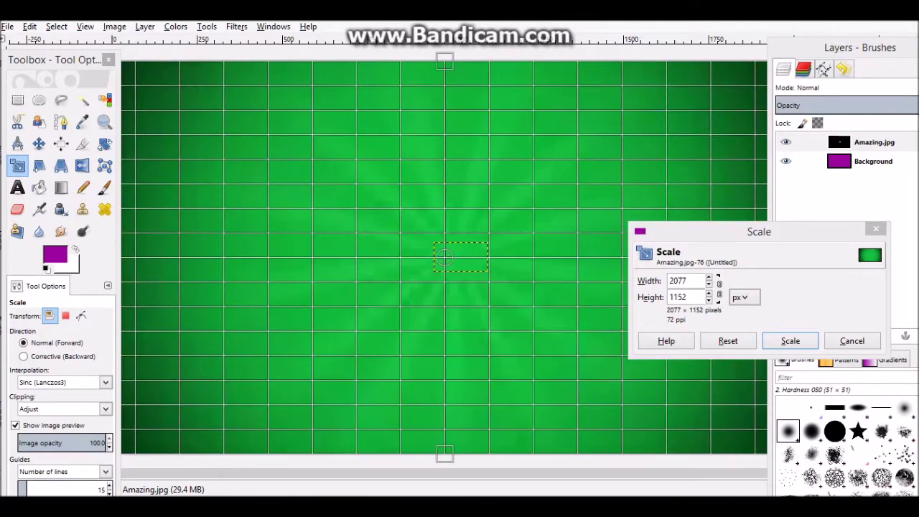
key("Return")
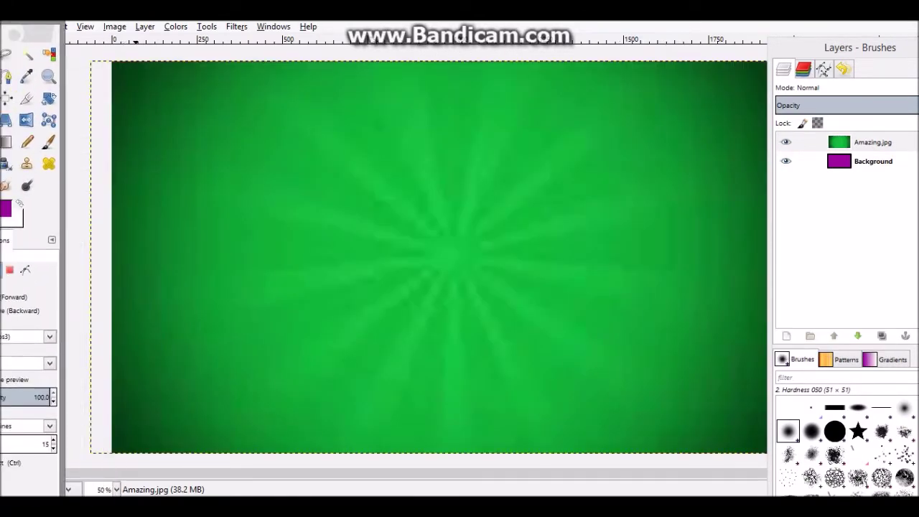
Adjust the Amazing.jpg layer again with the Scale tool so it covers the whole canvas
key("Tab")
key("shift+s")
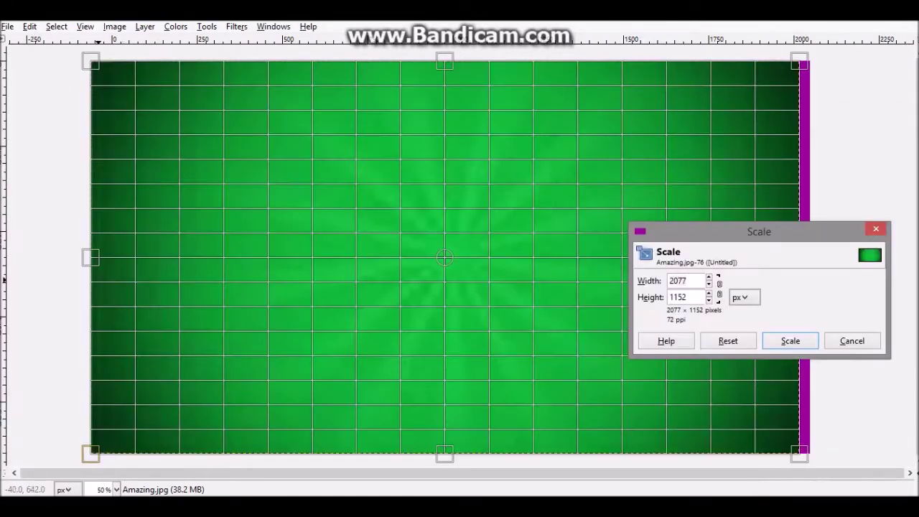
key("Tab")
key("Return")
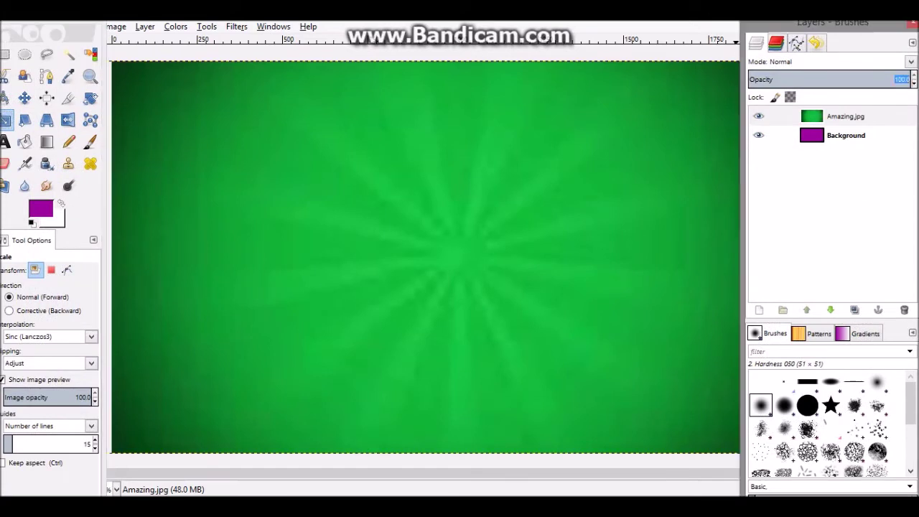
Set the Amazing.jpg layer's opacity to 44.7 and raise it in ten small increments
type("44.7")
key("Return")
key("Up")
key("Up")
key("Up")
key("Up")
key("Up")
key("Up")
key("Up")
key("Up")
key("Up")
key("Up")
left_click_drag(832, 22, 870, 14)
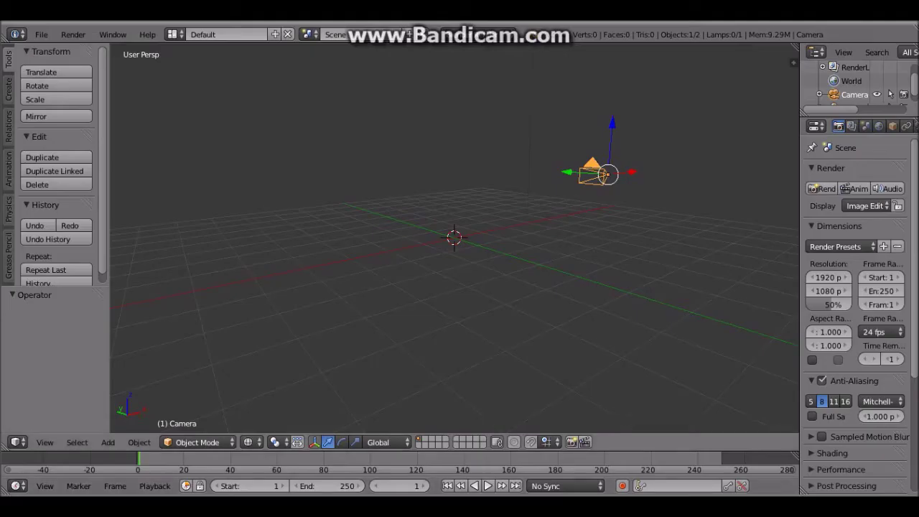
Switch to Blender, add a text object, and rotate it upright to face the camera in camera view
key("shift+a")
left_click(380, 338)
key("KP_0")
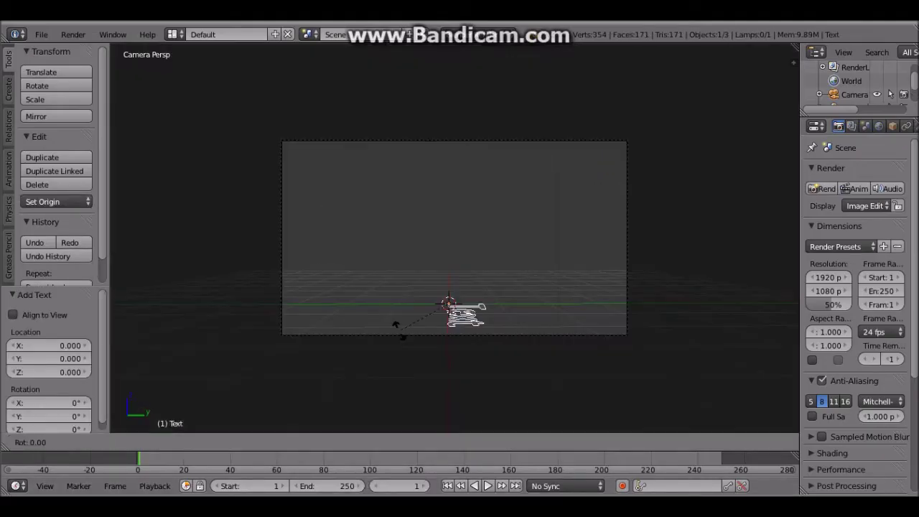
key("t")
key("Return")
Move the text object about -0.92 units along the Y axis
key("g")
key("y")
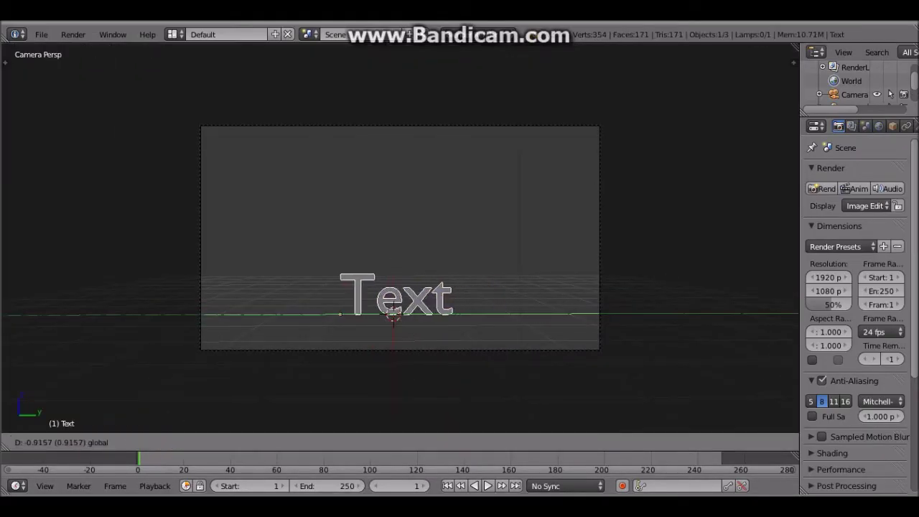
key("Return")
Replace the default text with "Modded Survival!" and move the text object so it fits inside the camera frame
key("Tab")
key("BackSpace")
key("BackSpace")
key("BackSpace")
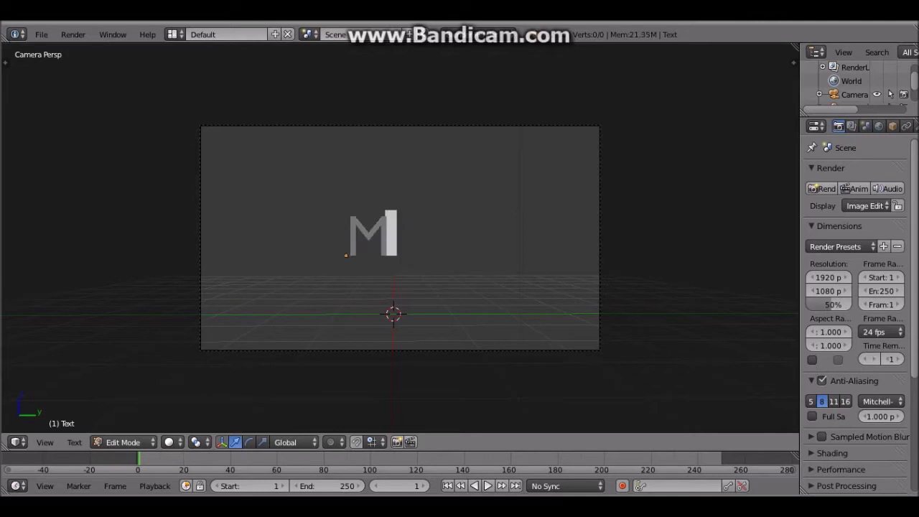
type("ed")
key("Tab")
key("Tab")
type("Survival!")
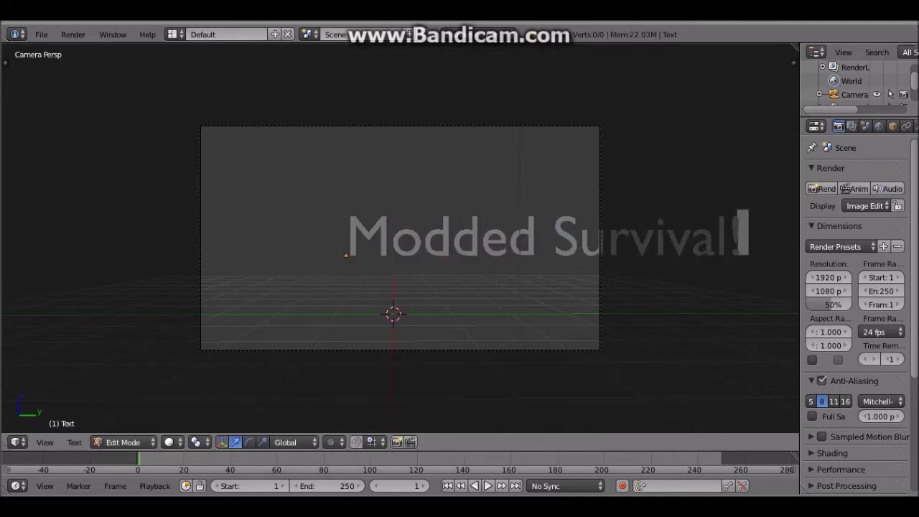
key("Tab")
key("g")
key("Return")
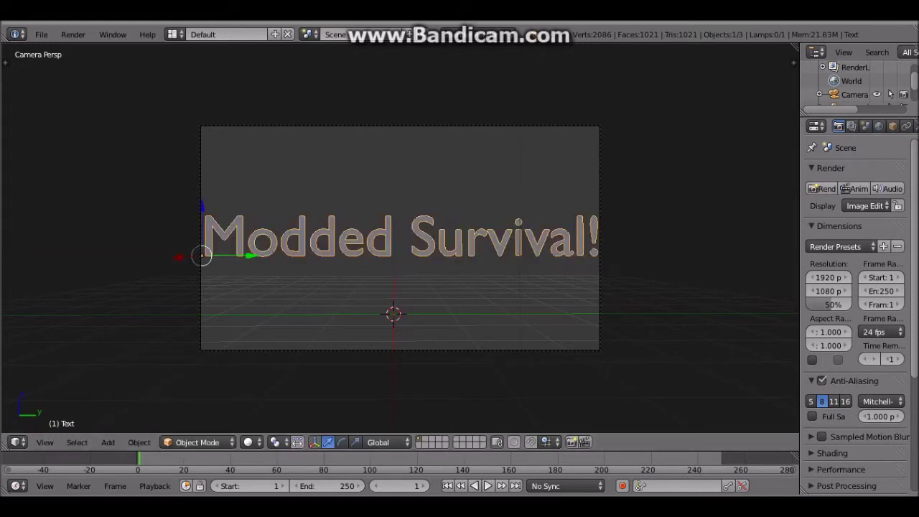
Replace the wording of the text object with "Animations!"
key("Tab")
key("BackSpace")
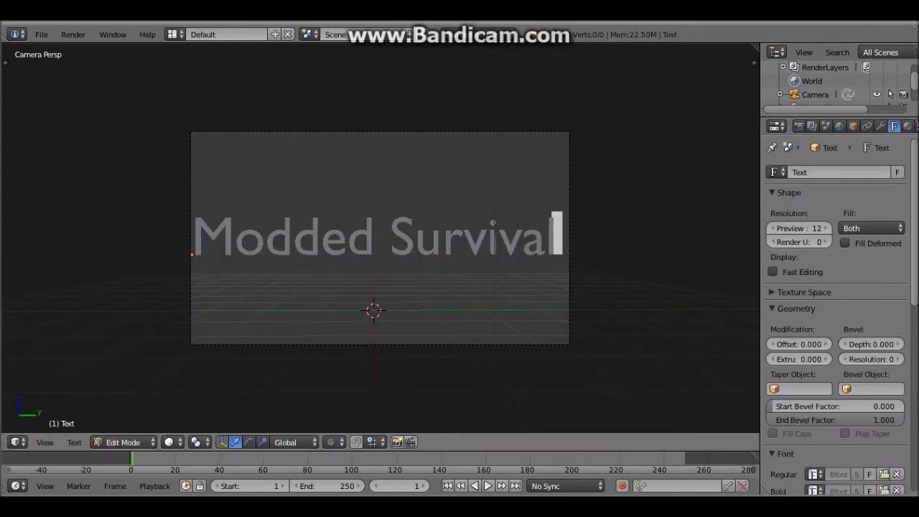
key("BackSpace")
key("BackSpace")
key("BackSpace")
key("BackSpace")
key("BackSpace")
key("BackSpace")
key("BackSpace")
key("BackSpace")
key("BackSpace")
key("BackSpace")
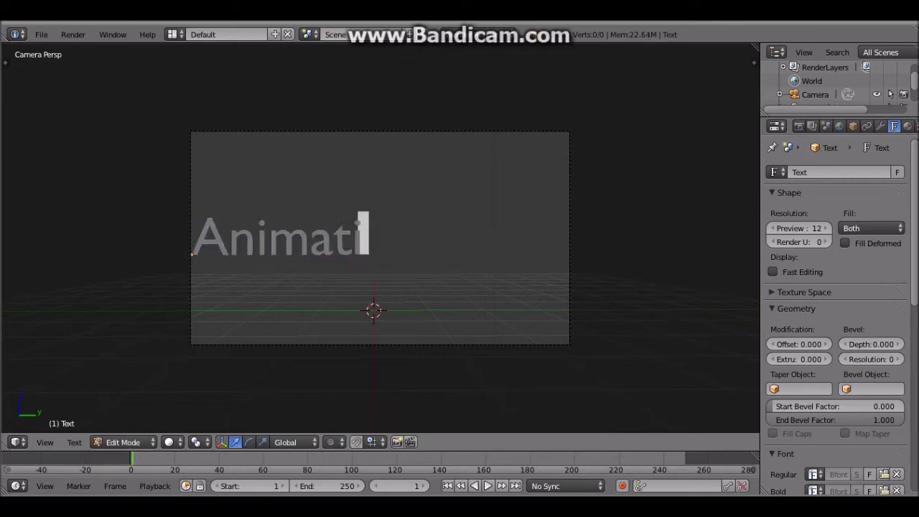
key("Tab")
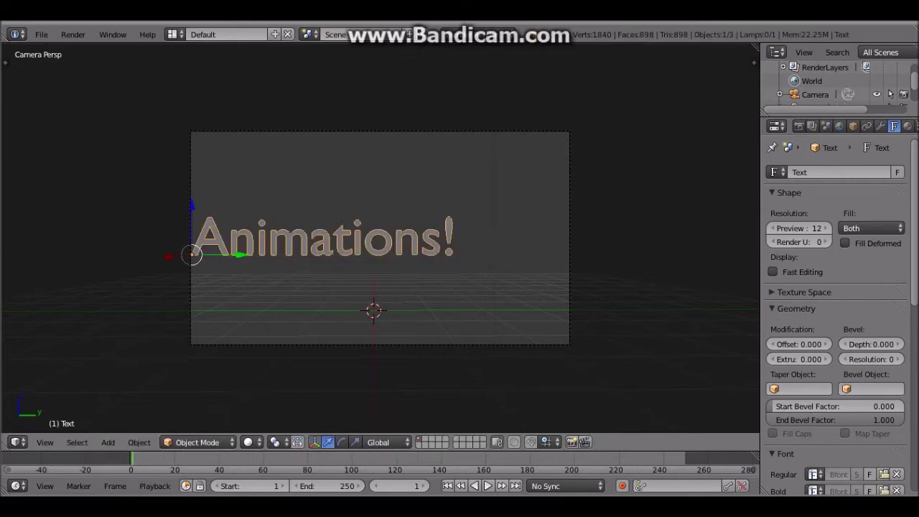
Scale up the "Animations!" text to span the width of the camera frame and adjust its height along Z
key("s")
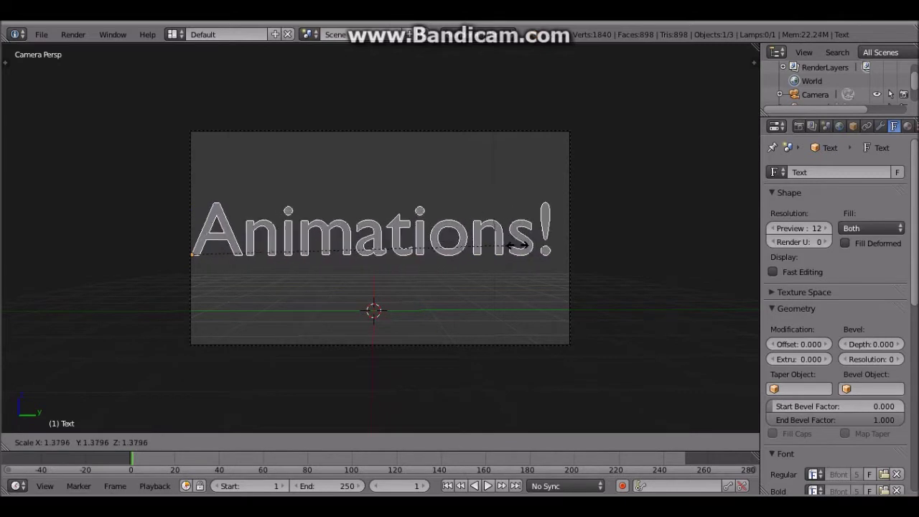
key("Return")
key("g")
key("z")
key("Return")
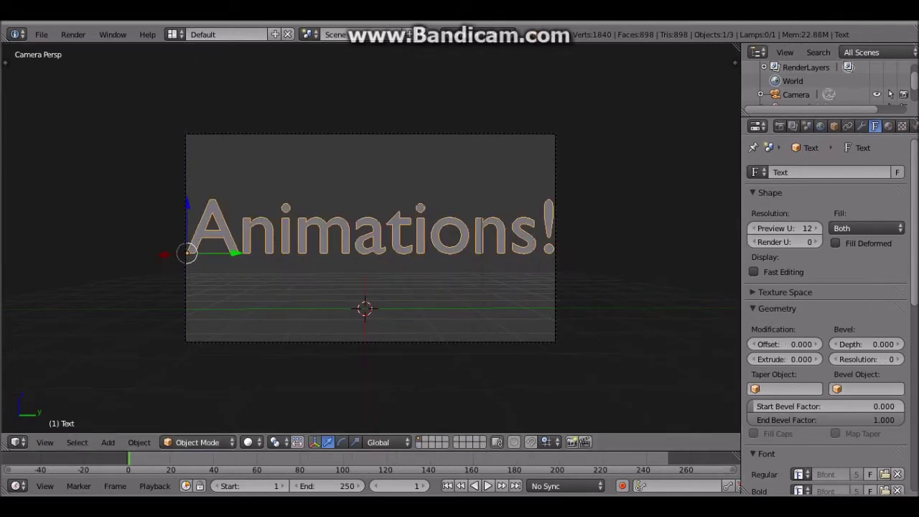
scroll(790, 215, "down", 6)
left_click_drag(785, 168, 811, 168)
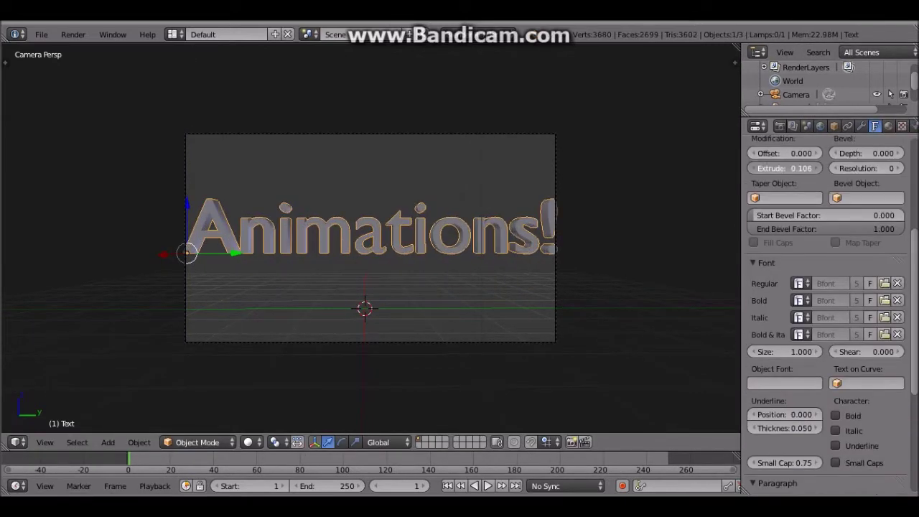
left_click_drag(785, 168, 782, 168)
Load SF Fedora.ttf from C:\Windows\Fonts as the regular font of the text object
left_click(884, 283)
left_click(36, 294)
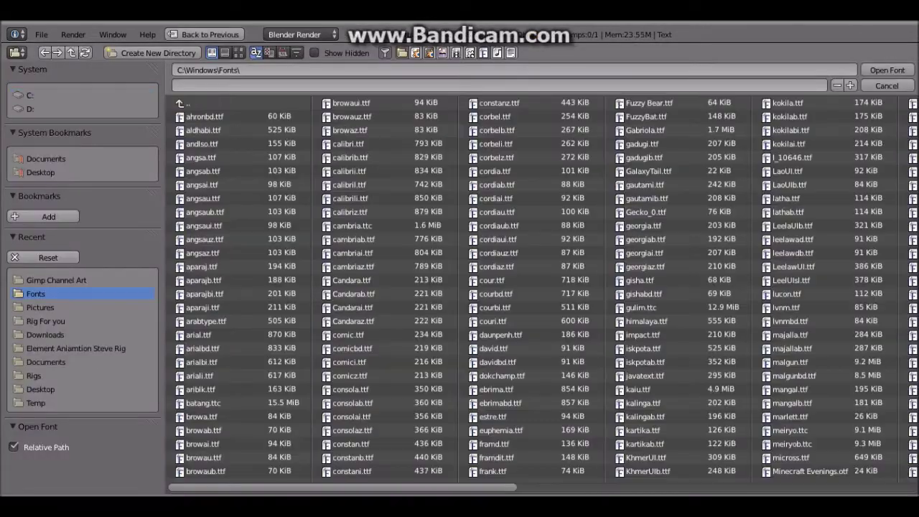
scroll(460, 287, "right", 5)
scroll(543, 294, "right", 5)
double_click(352, 116)
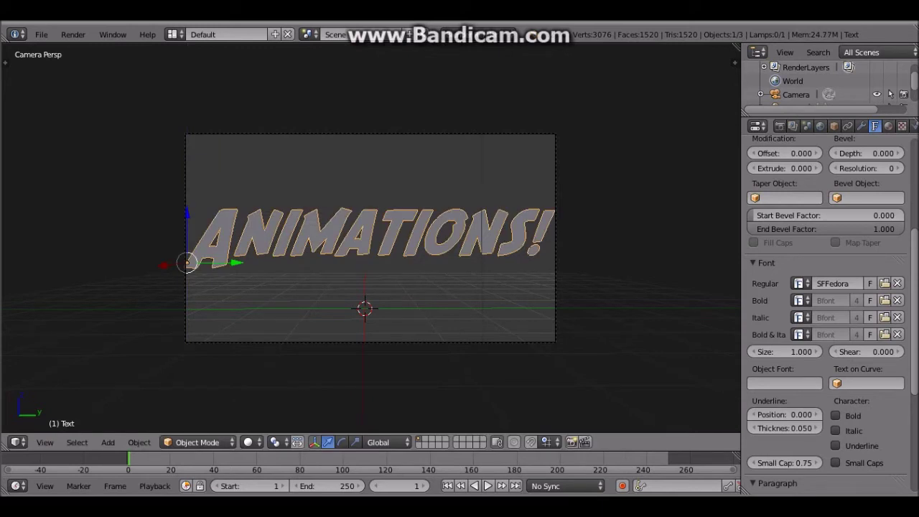
Extrude the SF Fedora text to 0.190 and check it in a test render
left_click_drag(783, 168, 826, 168)
key("F12")
key("Escape")
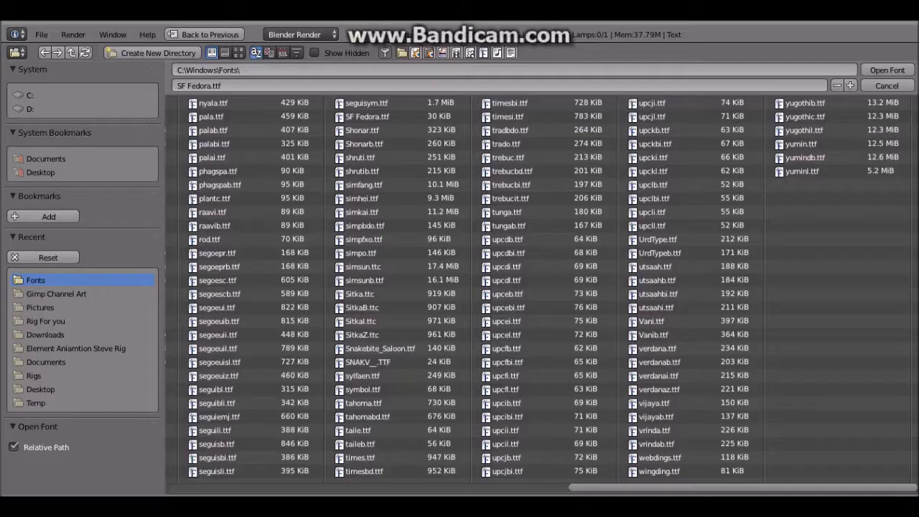
left_click(367, 116)
double_click(366, 116)
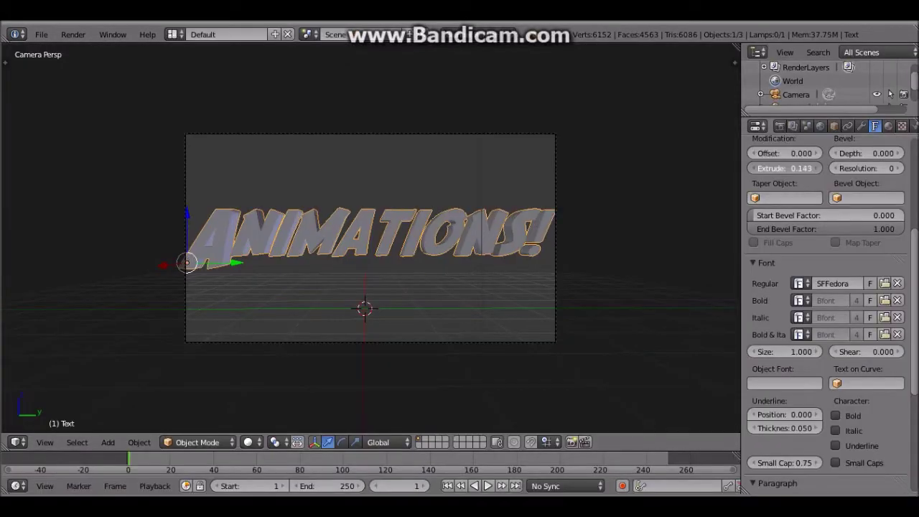
key("F12")
key("Escape")
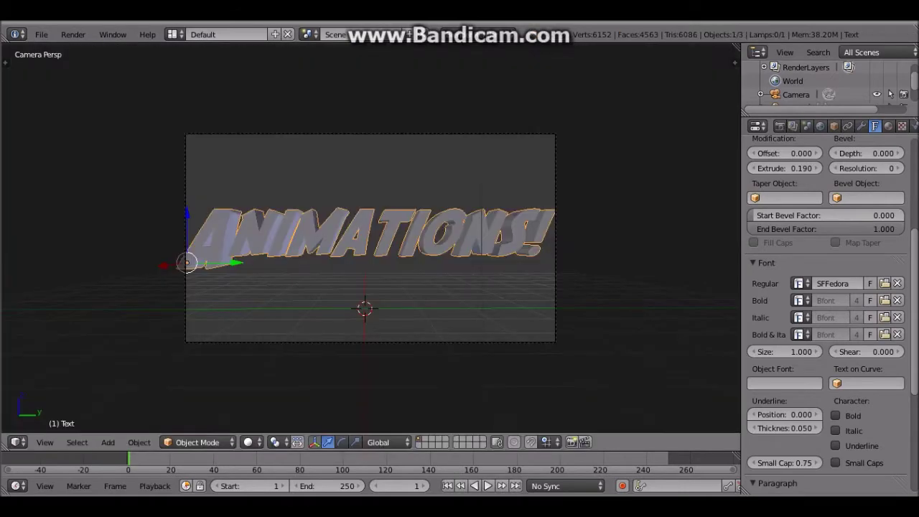
Give the text object a new material with a magenta diffuse color
left_click(888, 126)
left_click(814, 214)
left_click(784, 384)
mouse_move(749, 247)
left_mouse_down()
mouse_move(722, 230)
mouse_move(705, 246)
mouse_move(725, 283)
mouse_move(786, 289)
mouse_move(761, 269)
mouse_move(782, 284)
left_mouse_up()
Replace the "Animations!" wording with a Minecraft Modded Survival title
key("Tab")
key("BackSpace")
key("BackSpace")
key("BackSpace")
key("BackSpace")
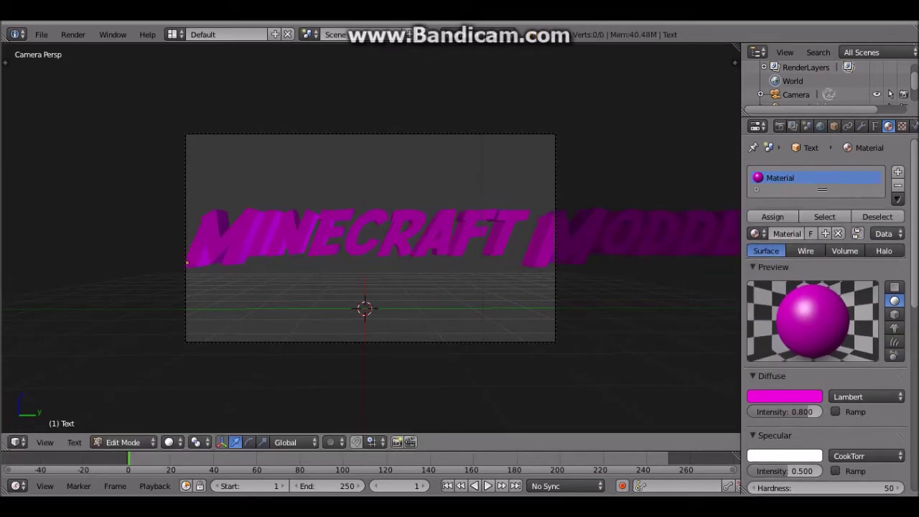
scroll(826, 373, "up", 1)
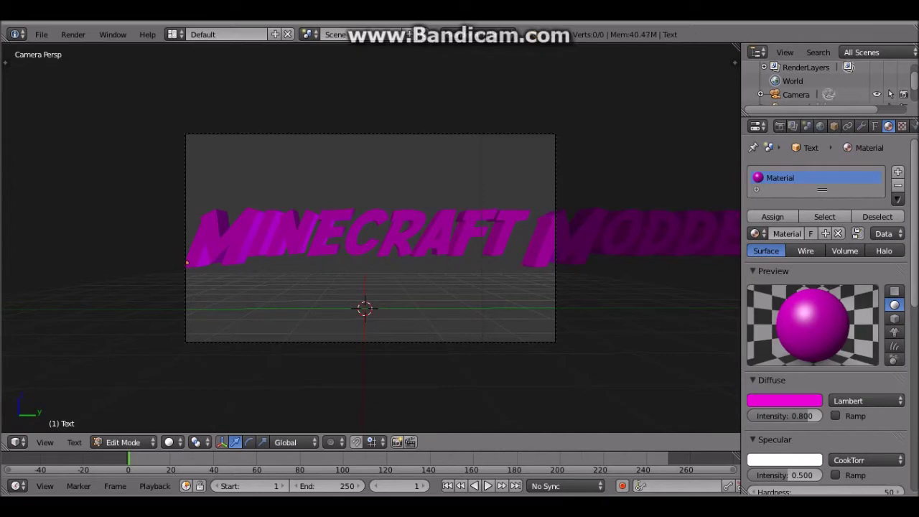
Scale the longer title down to the width of the camera frame and move it slightly along Z
key("Tab")
key("s")
key("Return")
key("g")
key("z")
key("Return")
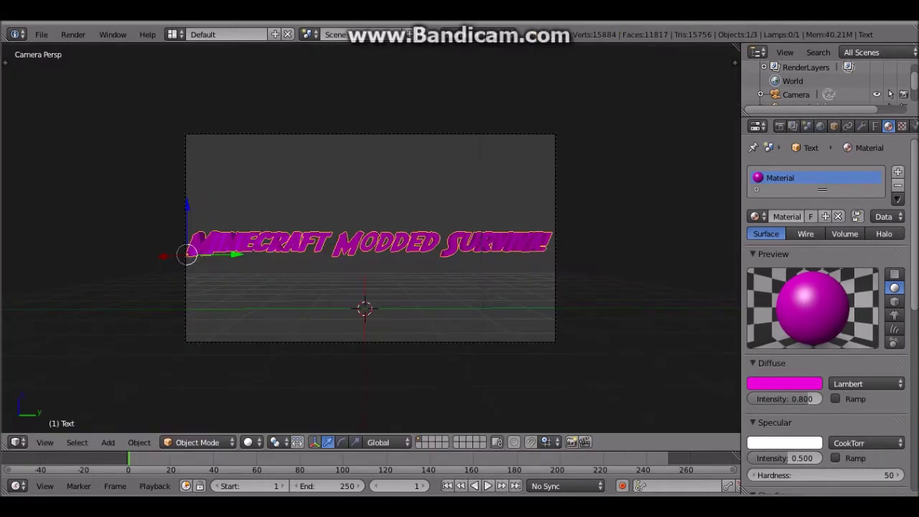
Reposition the camera so the whole title sits inside its frame
key("s")
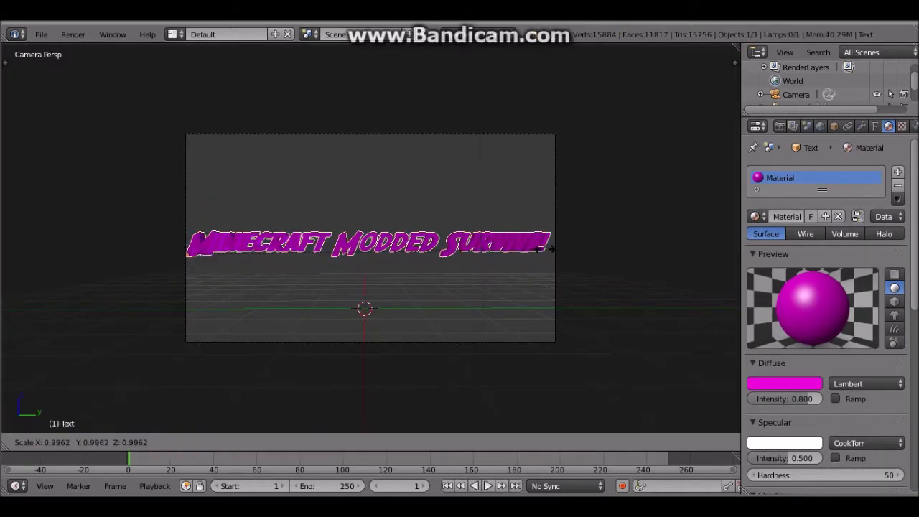
key("Escape")
key("g")
key("Escape")
right_click(374, 236)
left_click(888, 126)
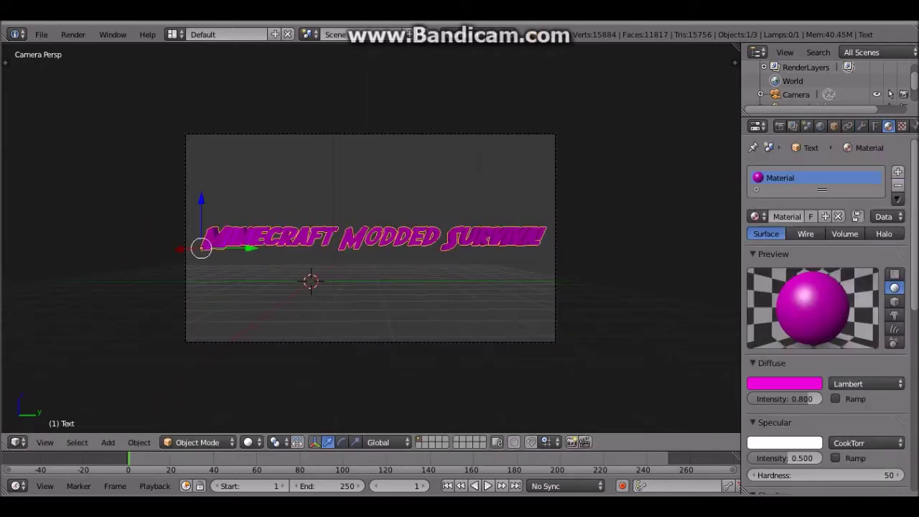
Correct the last word so the text reads "Minecraft Modded Survival!" and refit it in the camera frame
key("Tab")
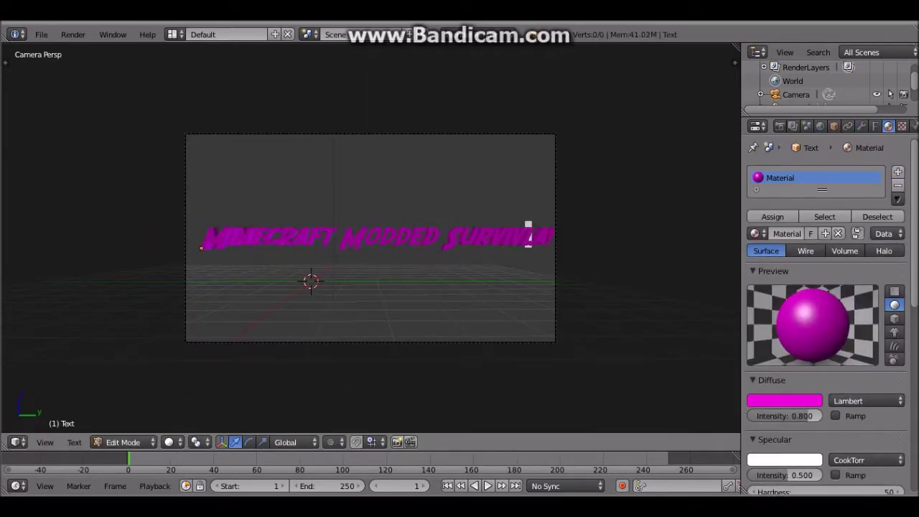
key("Tab")
key("s")
key("Escape")
key("KP_0")
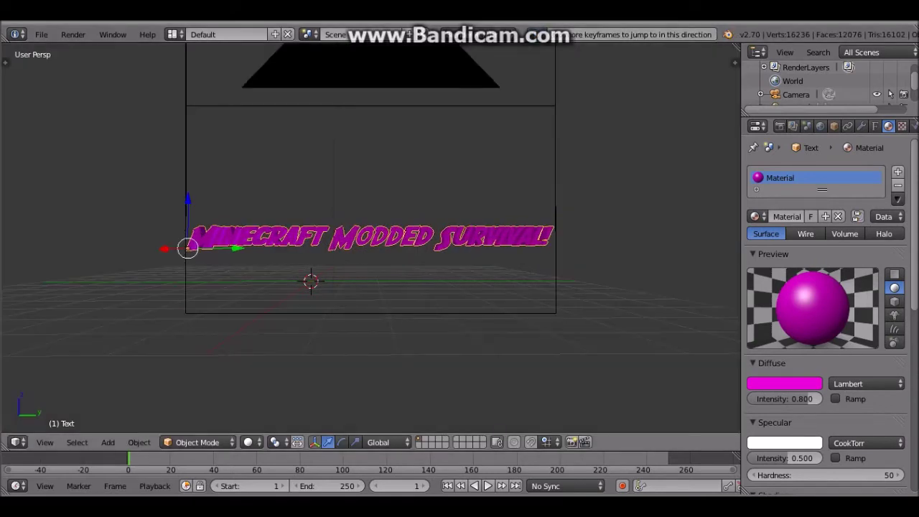
key("KP_0")
Set the text's bevel depth to 0.020 and check the title in a test render
left_click(874, 125)
left_click(820, 125)
left_click(874, 126)
scroll(825, 287, "up", 3)
left_click_drag(866, 235, 875, 235)
key("F12")
key("Escape")
key("F12")
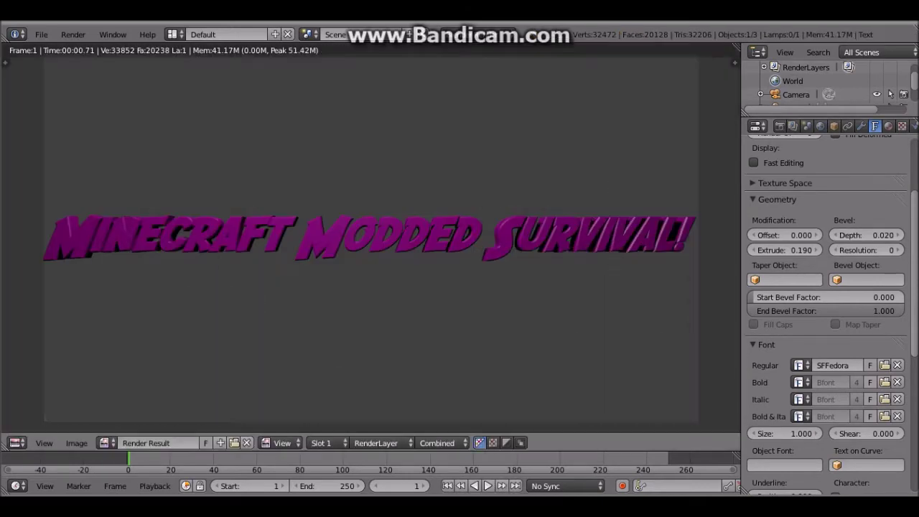
key("Escape")
Enable ambient occlusion, environment lighting and indirect lighting for the world and run another test render
left_click(847, 126)
left_click(820, 126)
key("F12")
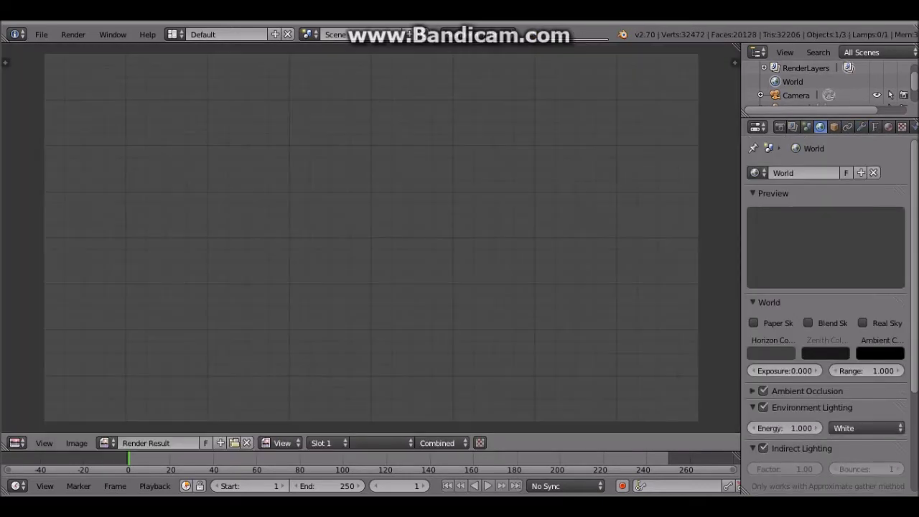
key("Escape")
Set the render's alpha to a transparent background in the shading settings and render the title
left_click(779, 127)
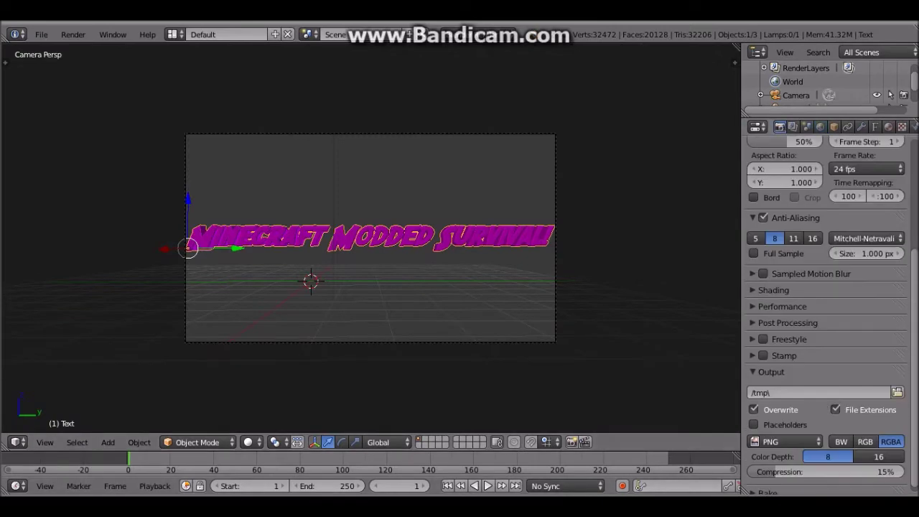
left_click(773, 290)
left_click(882, 326)
left_click(847, 295)
key("F12")
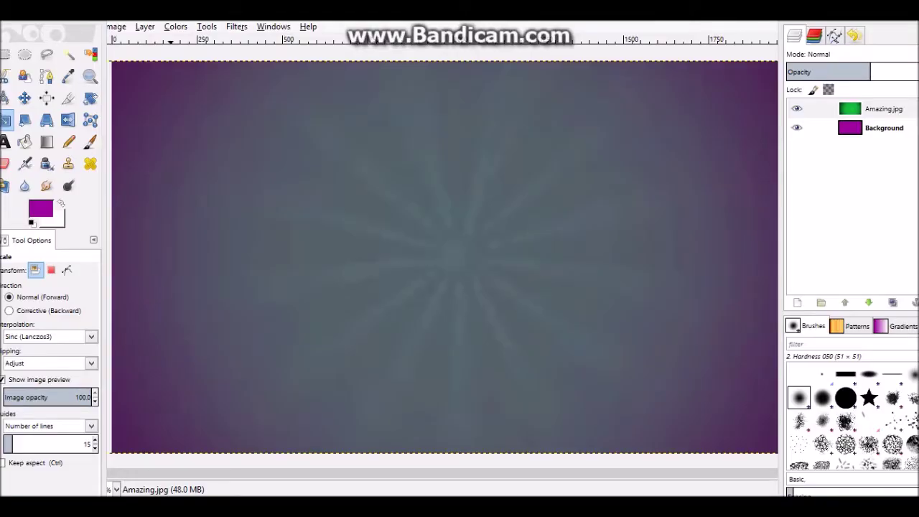
Switch to File Explorer over the GIMP canvas and open the Documents folder
left_click(491, 339)
scroll(710, 381, "down", 10)
scroll(711, 380, "up", 2)
Launch the .exe from the world of gaming folder and return to the Documents folder
left_click(669, 356)
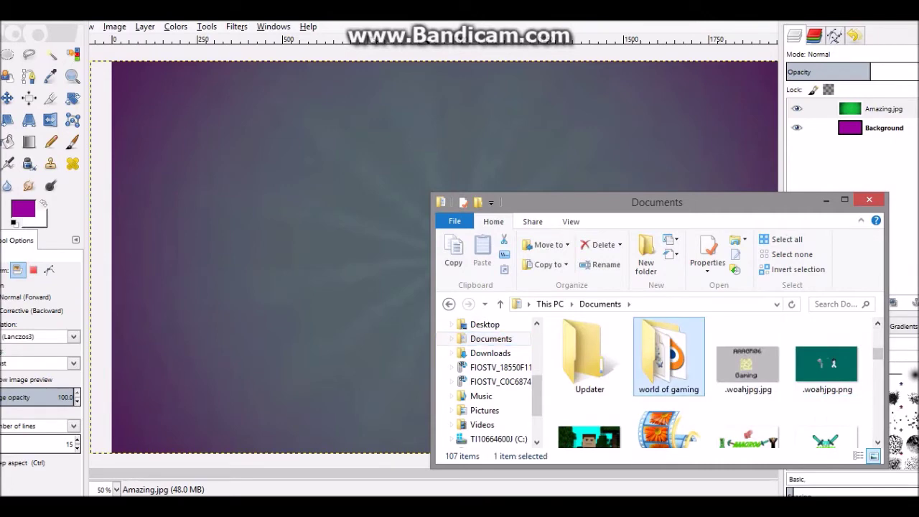
double_click(668, 356)
double_click(577, 389)
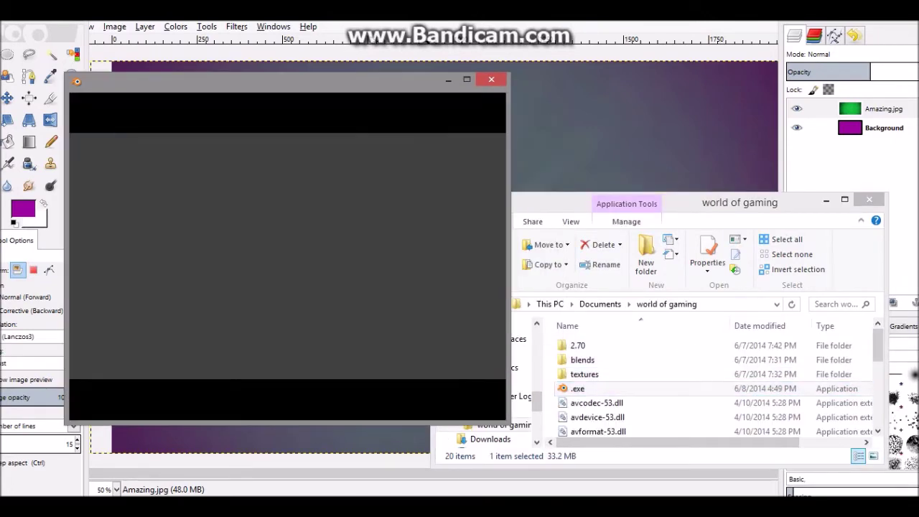
key("alt+Up")
Add Logo.png from the Gimp Channel Art folder to the GIMP image as a layer near the top center
scroll(710, 380, "up", 6)
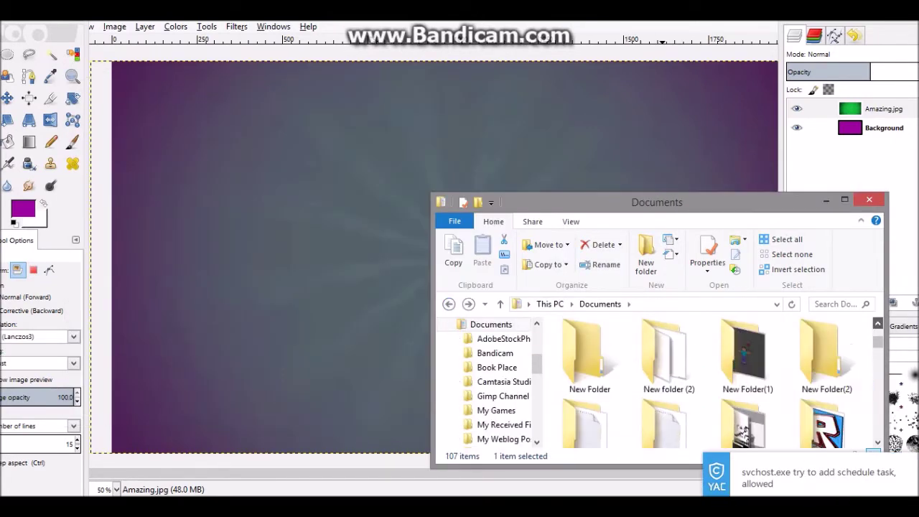
double_click(589, 359)
scroll(711, 380, "down", 2)
scroll(710, 380, "up", 1)
left_click(828, 409)
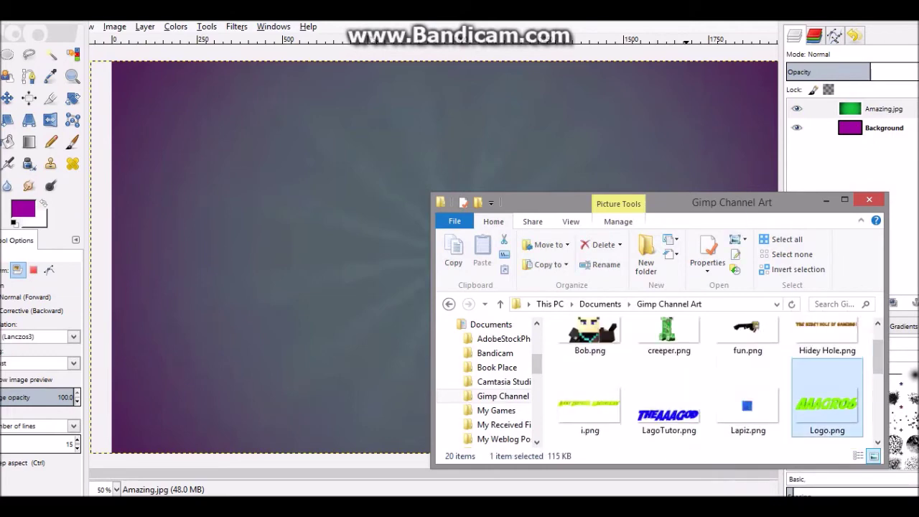
left_click_drag(828, 410, 468, 103)
Save Blender's rendered title as a PNG in the Gimp Channel Art folder and add it to the GIMP image
key("m")
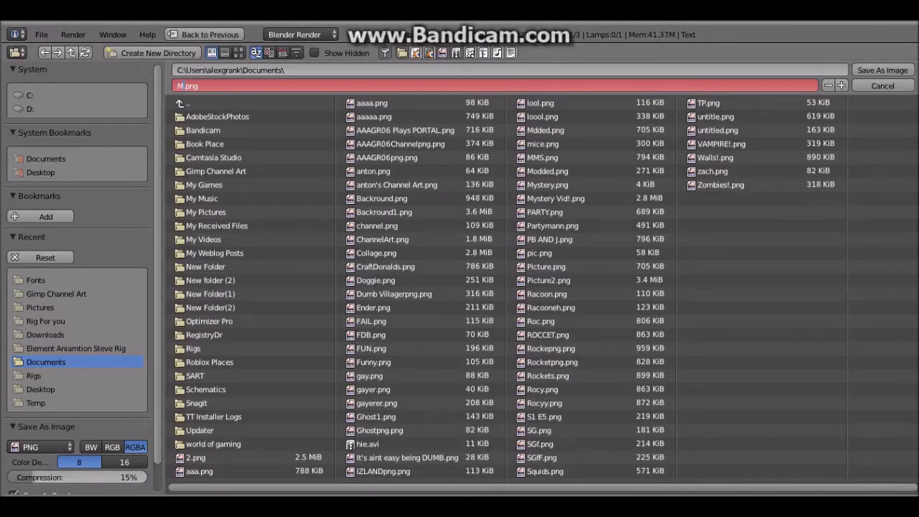
left_click(56, 294)
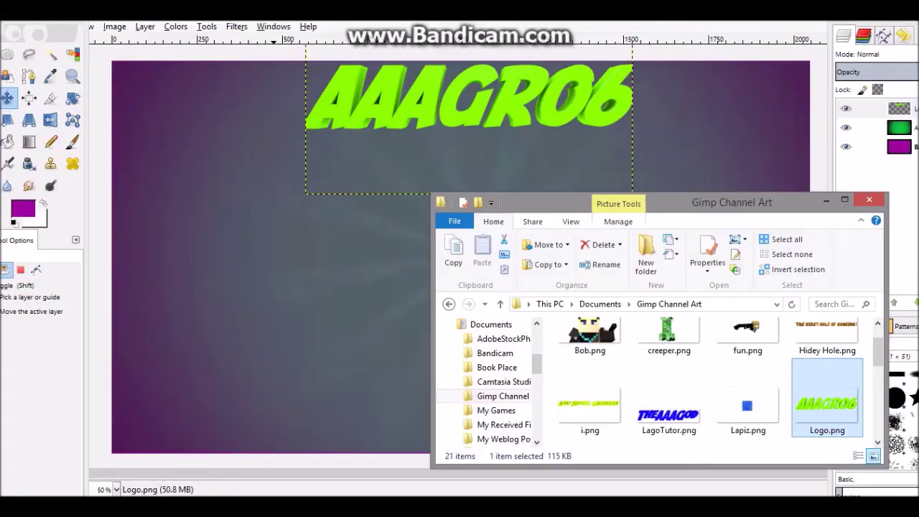
scroll(710, 380, "down", 3)
left_click(588, 421)
left_click_drag(588, 421, 485, 72)
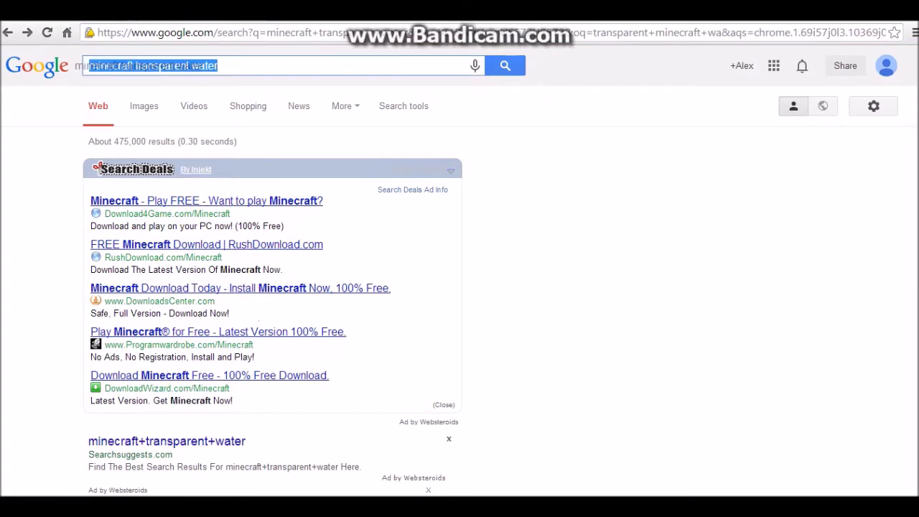
Switch to the browser, search Google for "minecraft transparent bigdig logo" and browse the image results
type("transparent bigdig logo")
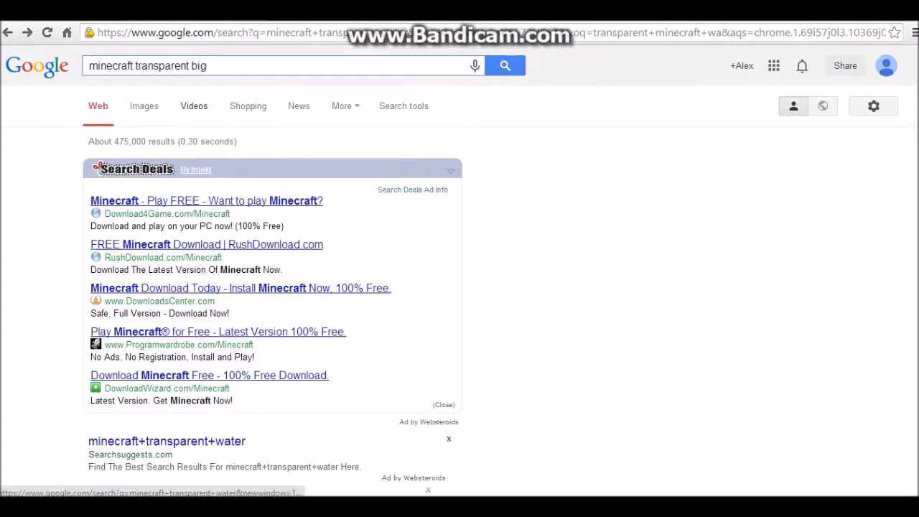
key("Return")
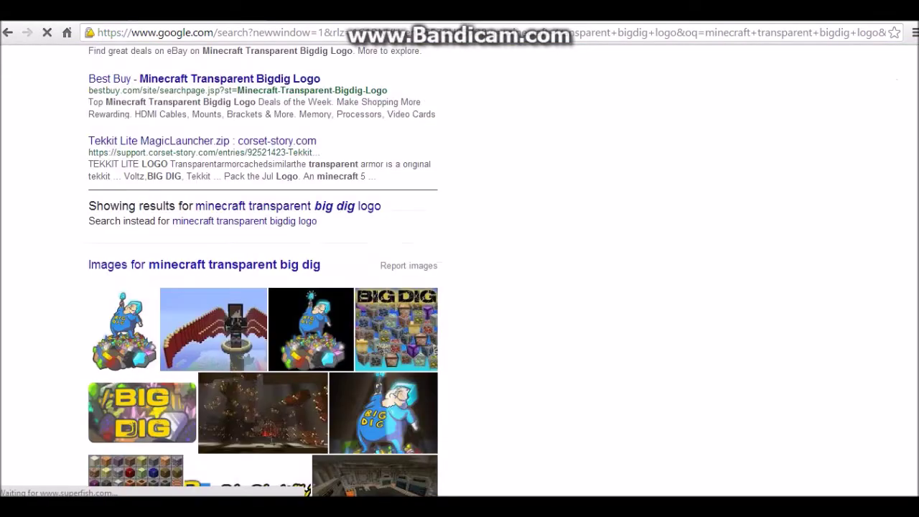
left_click(123, 328)
scroll(390, 216, "down", 10)
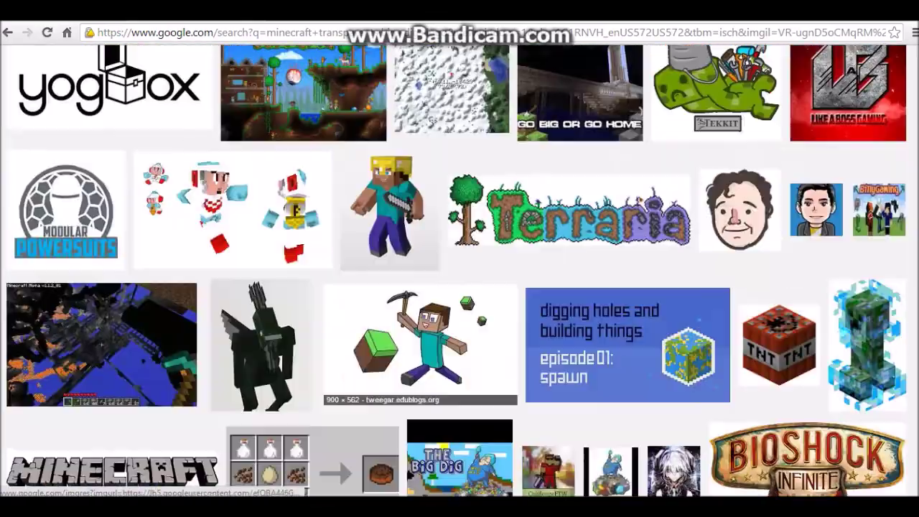
left_click(389, 208)
scroll(338, 316, "down", 15)
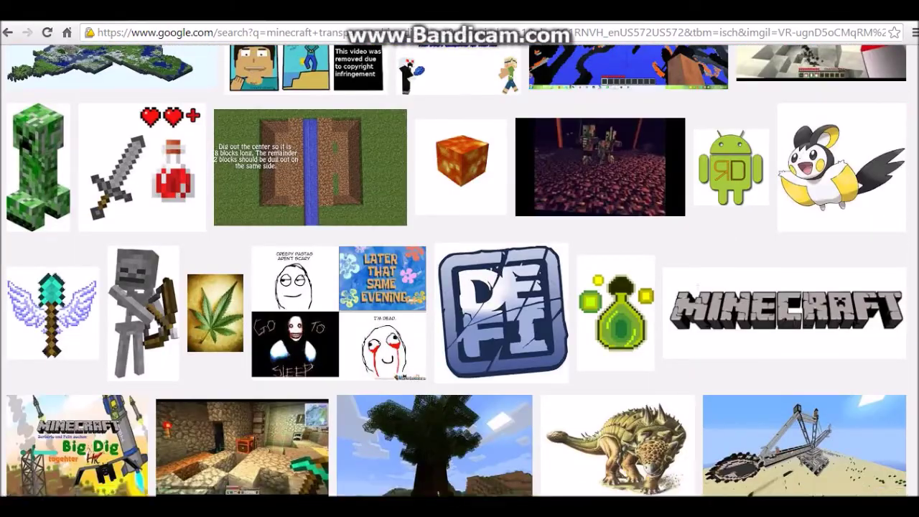
scroll(783, 315, "down", 5)
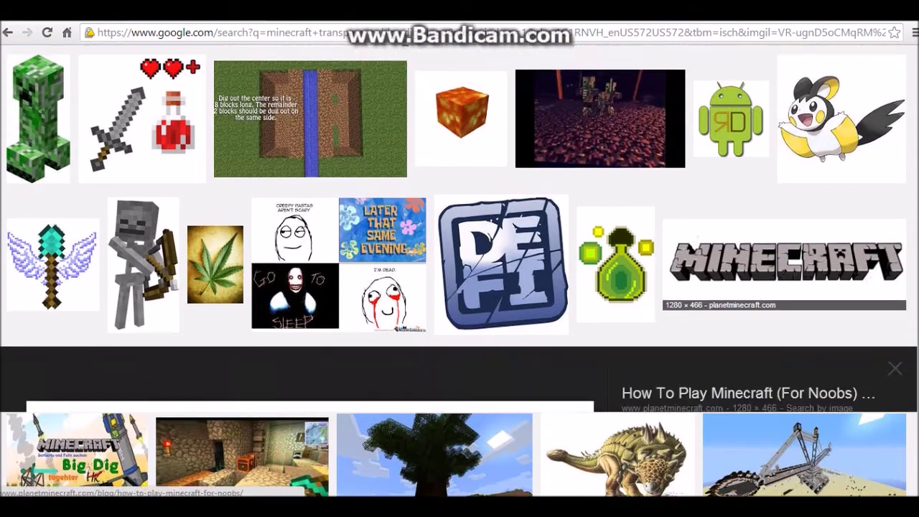
Refine the image search to "minecraft transparent big dig logo technic"
key("Home")
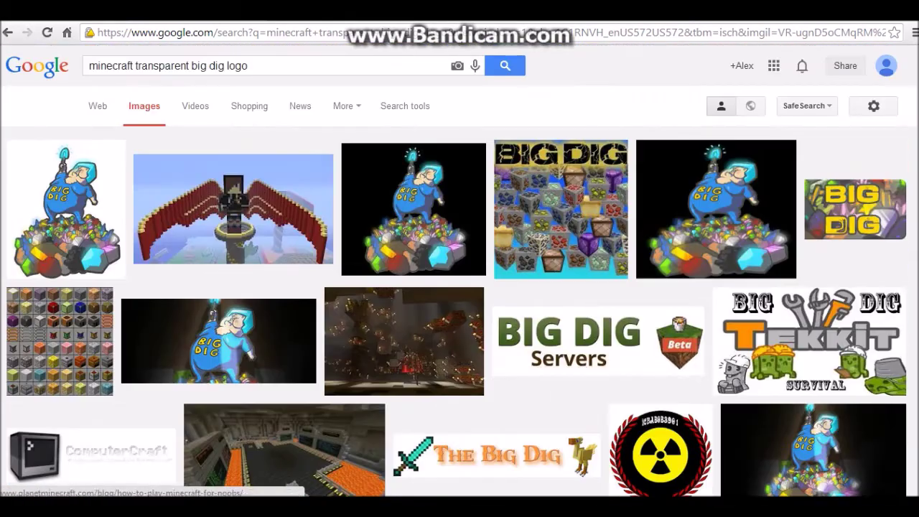
type("technic")
key("Return")
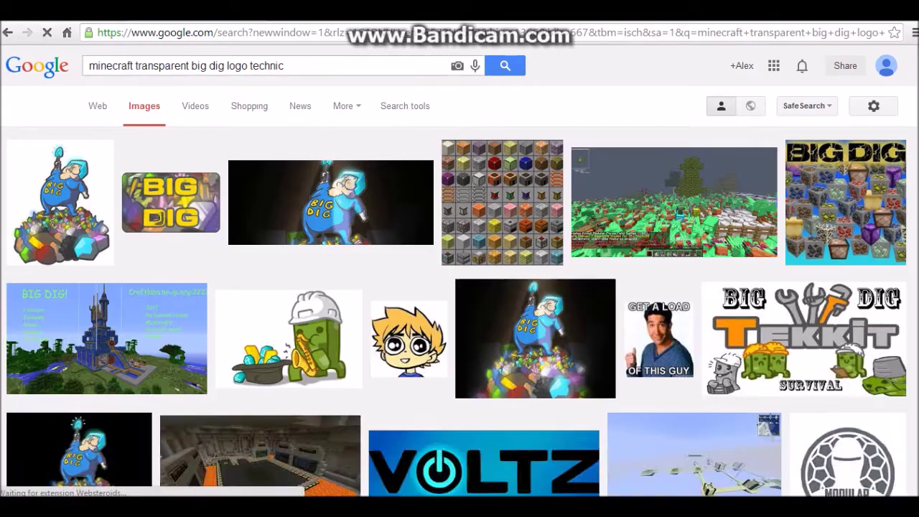
Open the yellow-lettered Big Dig logo from the image results and save it as logo_180.png in the Gimp Channel Art folder
left_click(170, 253)
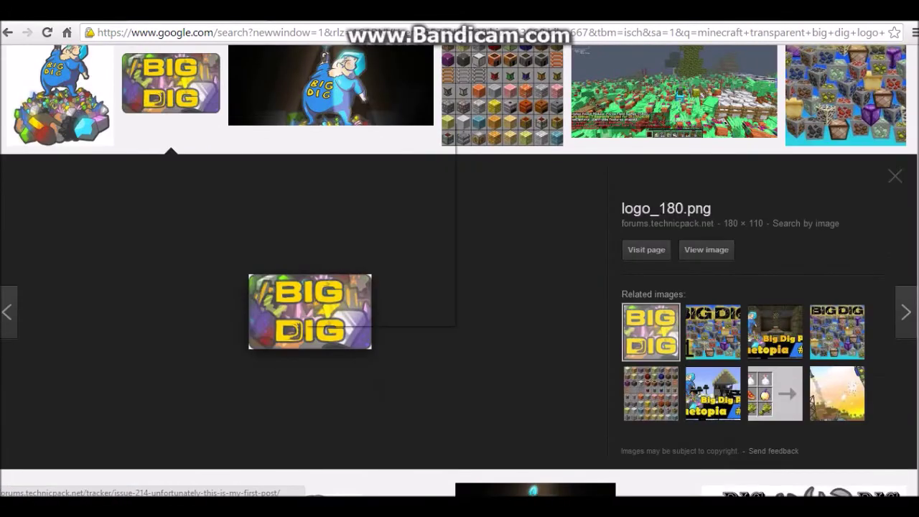
right_click(303, 327)
left_click(328, 211)
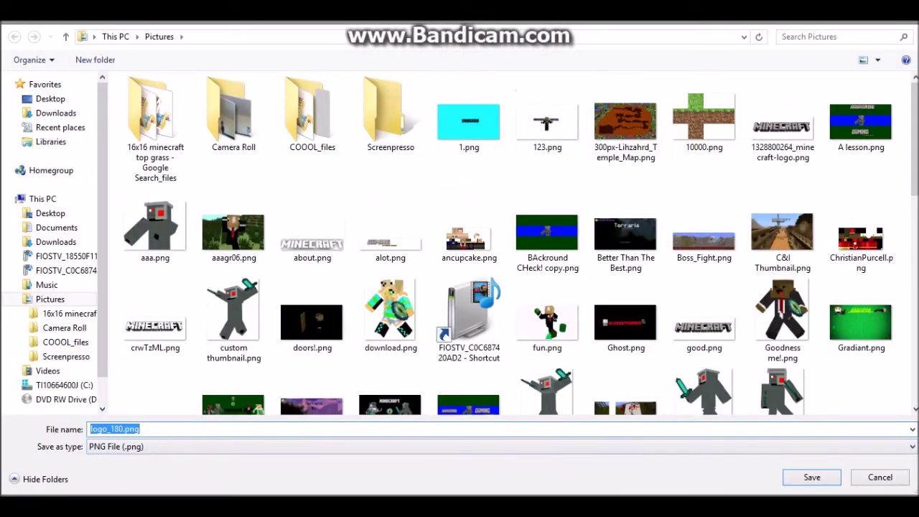
left_click(57, 226)
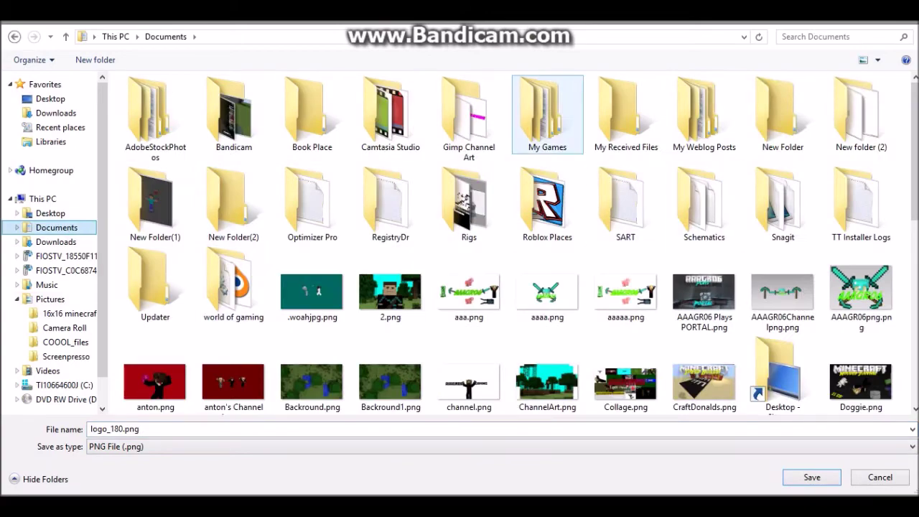
left_click(468, 118)
key("Return")
key("Return")
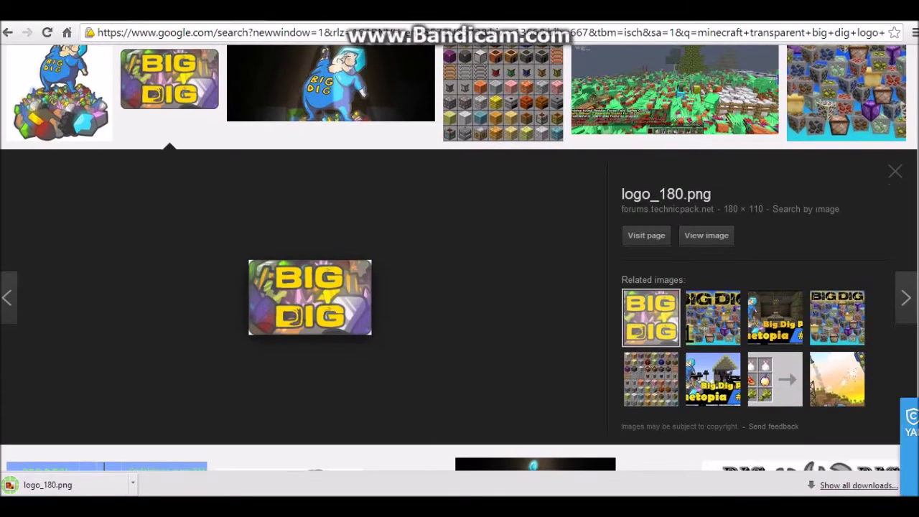
Switch to GIMP and add the downloaded logo_180.png as a layer near the bottom center of the canvas
key("alt+Tab")
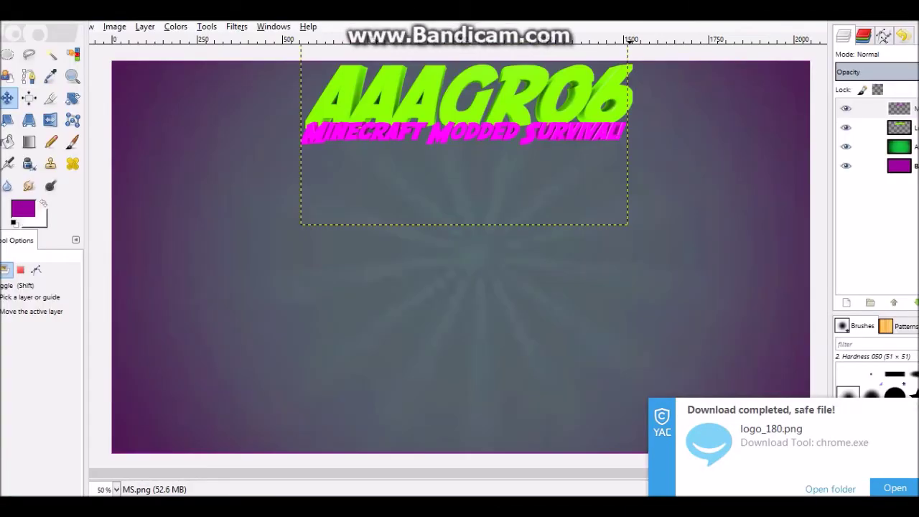
left_click(829, 488)
scroll(703, 381, "up", 3)
left_click_drag(589, 363, 473, 399)
Scale the Big Dig logo layer up to about two and a half times its size at the bottom center, then select the Background layer
key("shift+s")
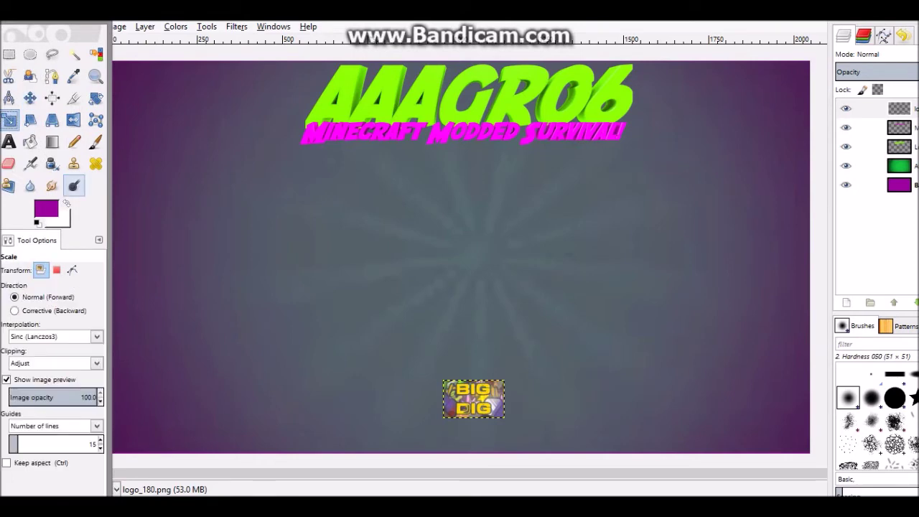
left_click(474, 398)
left_click_drag(504, 379, 545, 359)
left_click_drag(439, 424, 400, 429)
key("Return")
key("m")
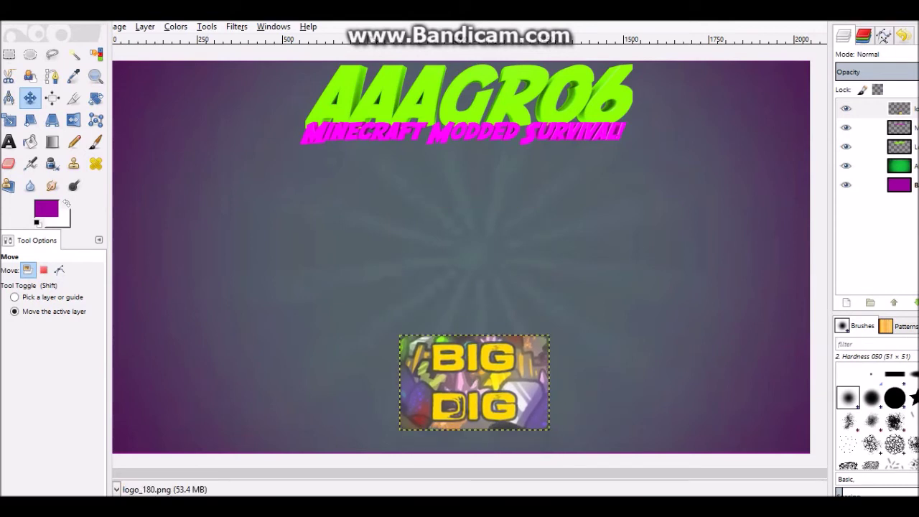
left_click(864, 186)
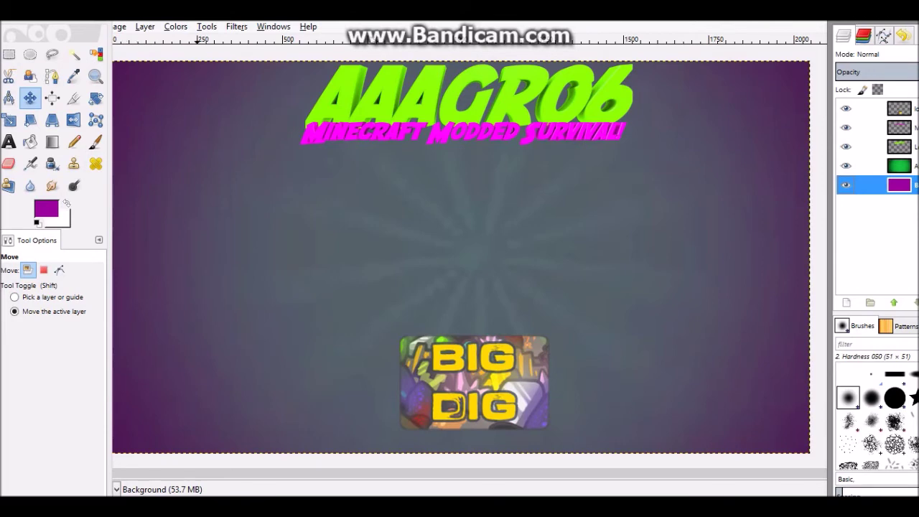
Switch to the browser and open the Minecraft Wiki main page in a new tab
key("Return")
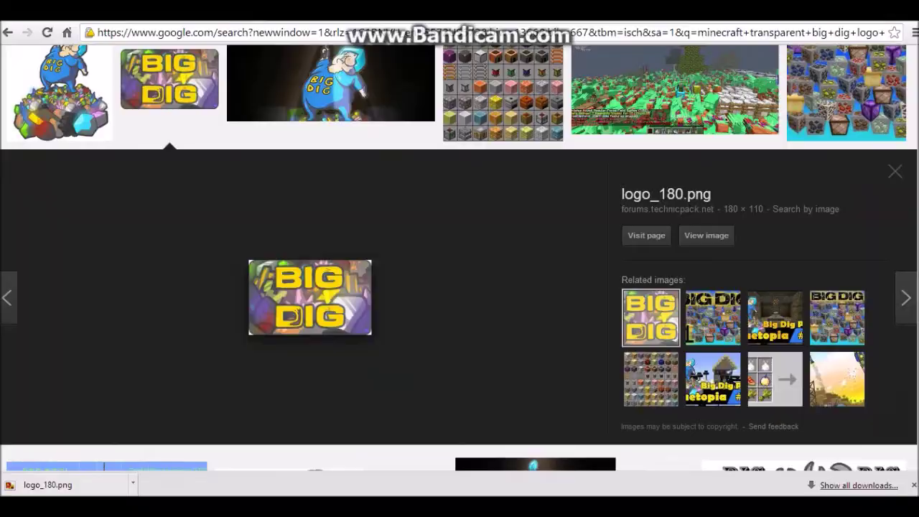
mouse_move(473, 502)
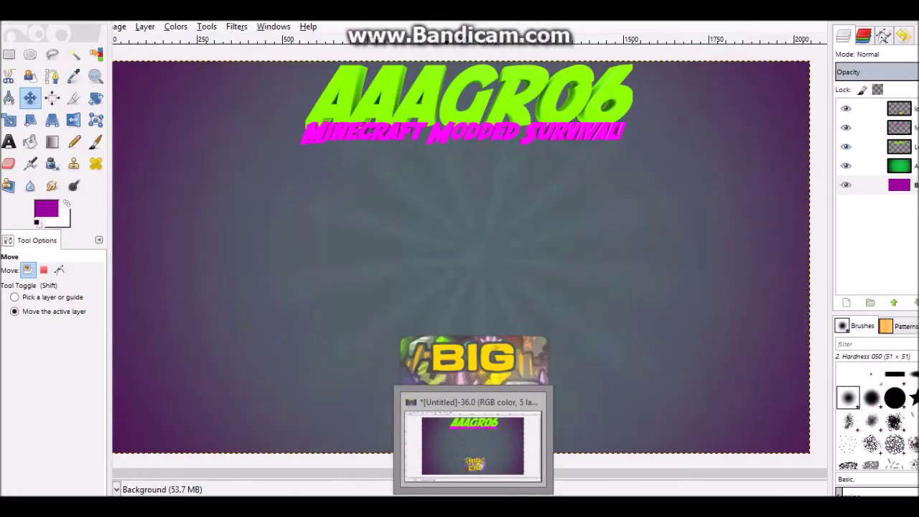
key("alt+Tab")
key("ctrl+t")
type("minecraft wiki")
key("Return")
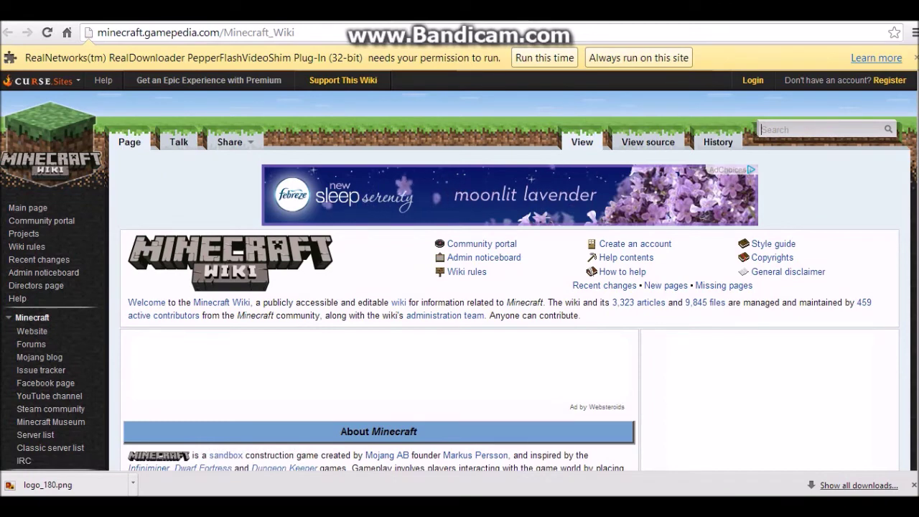
Search the Minecraft Wiki for "diamond sword" and go to the sword picture in the article
left_click(818, 129)
type("diamond sword")
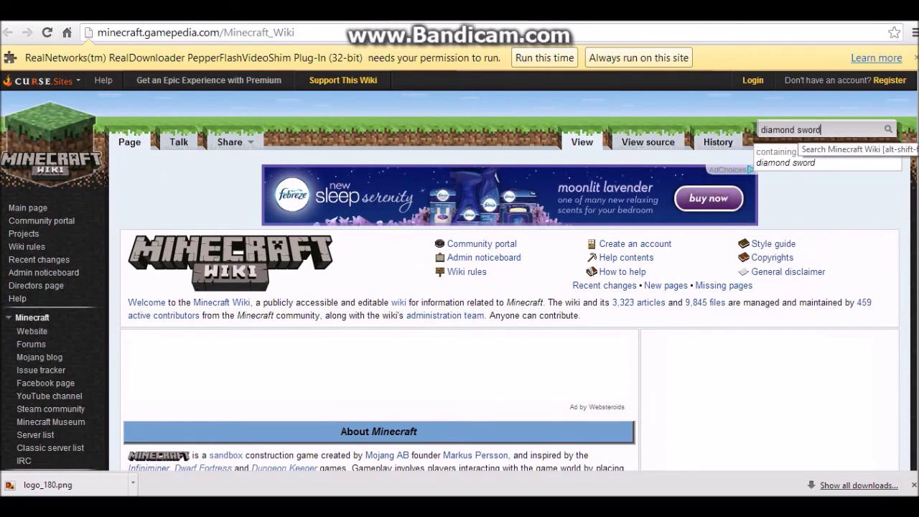
key("Return")
scroll(459, 288, "down", 5)
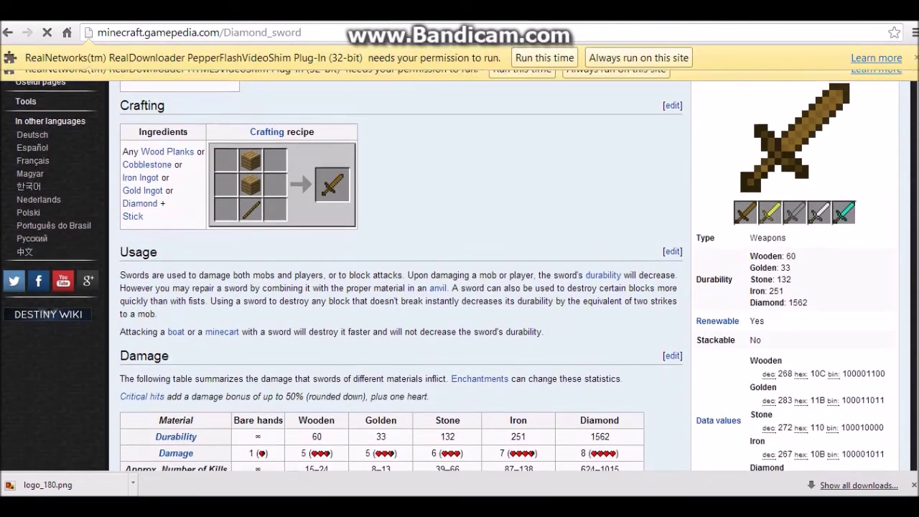
Open the Diamond Sword picture's file page from the sword article and save the image as 120px-Diamond_Sword.png
scroll(459, 287, "down", 7)
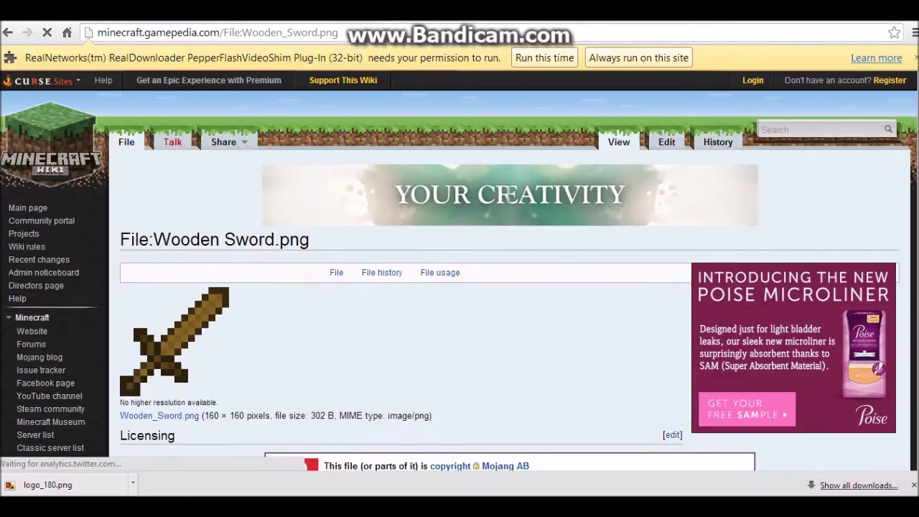
key("alt+Left")
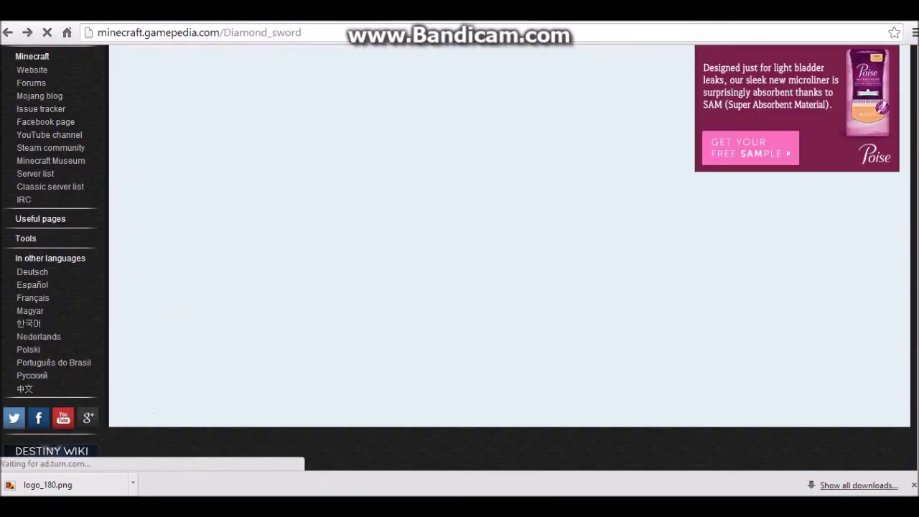
scroll(794, 308, "down", 2)
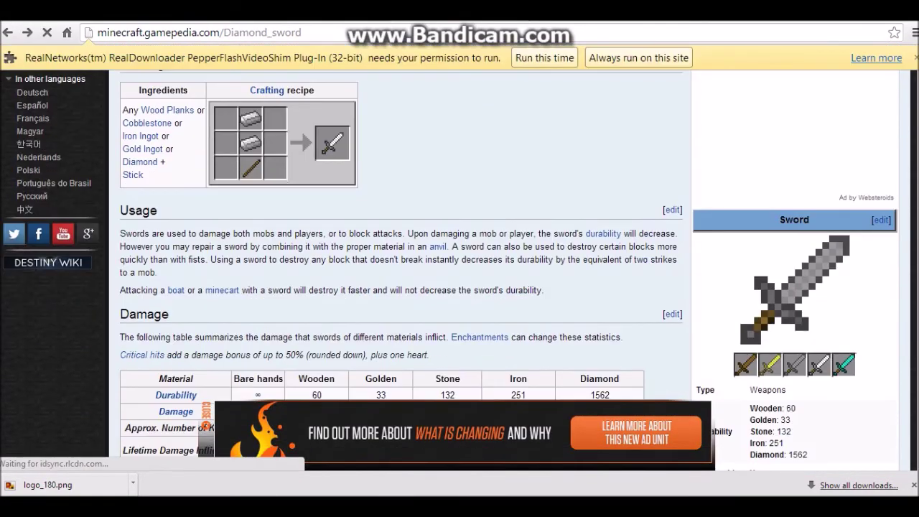
left_click(793, 308)
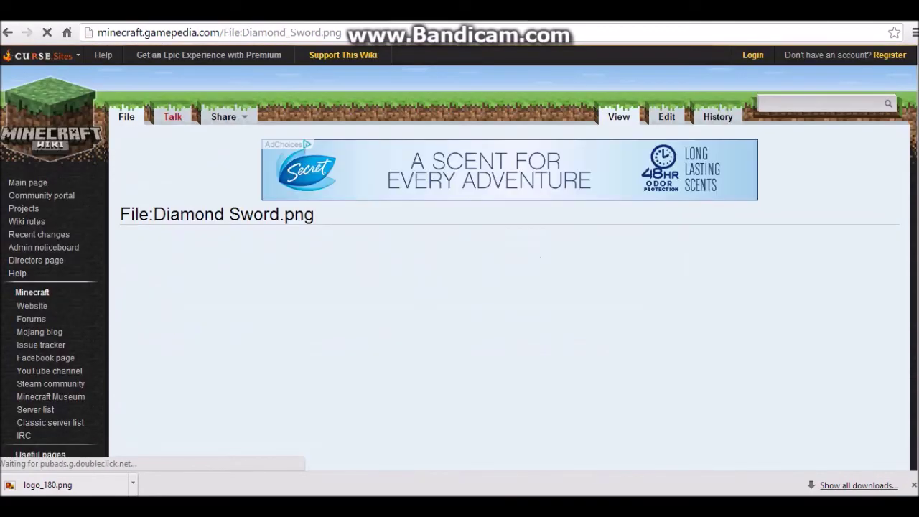
scroll(285, 215, "down", 8)
right_click(285, 214)
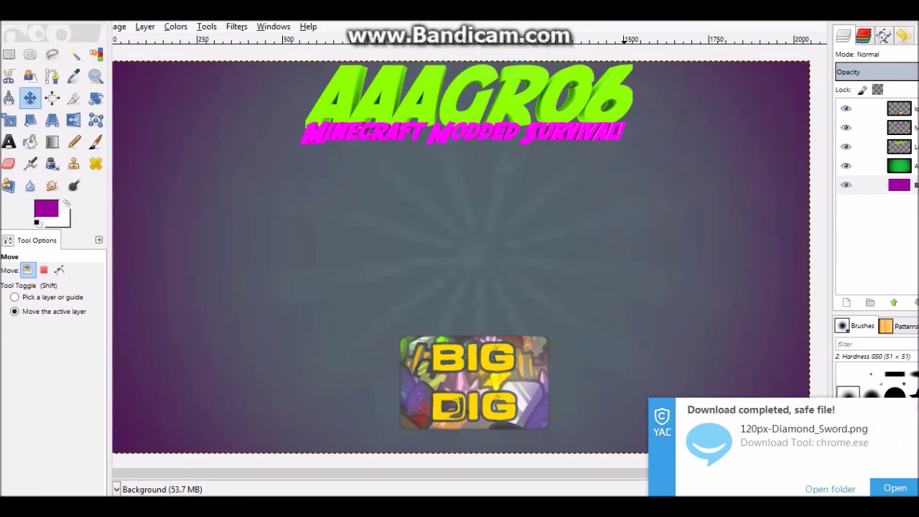
Switch to GIMP and add the downloaded 120px-Diamond_Sword.png as a layer at the center of the canvas
key("alt+Tab")
scroll(711, 388, "down", 2)
left_click_drag(852, 441, 460, 256)
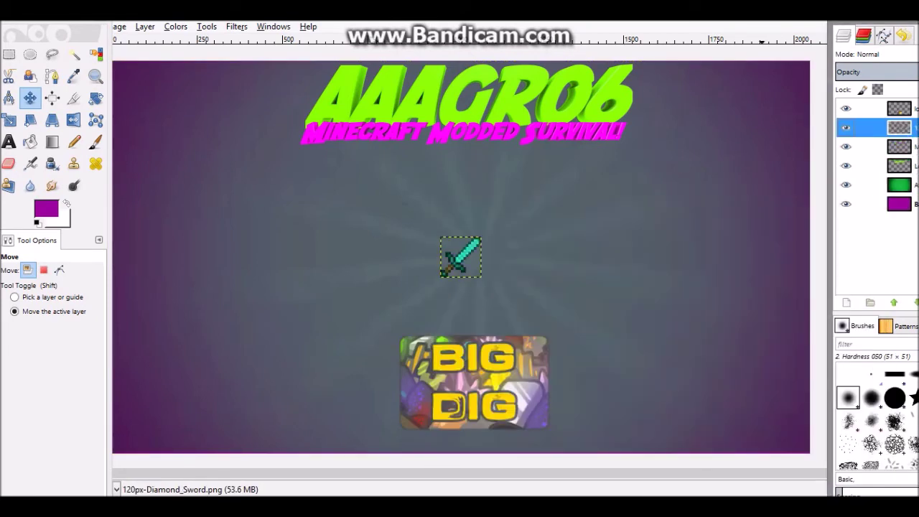
Scale the diamond sword layer up to more than twice its size and move it to the upper-right corner of the Big Dig logo
key("shift+s")
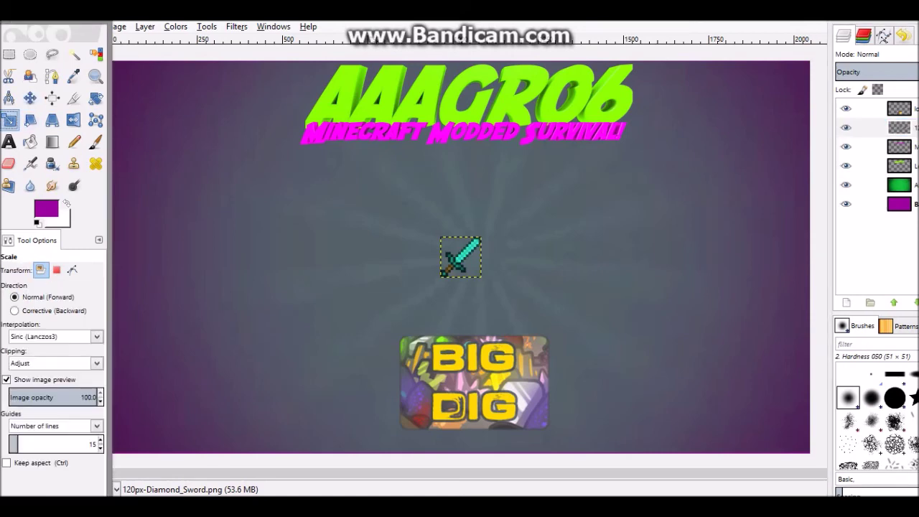
left_click(461, 256)
left_click_drag(480, 237, 538, 187)
key("Return")
key("m")
left_click_drag(489, 232, 564, 317)
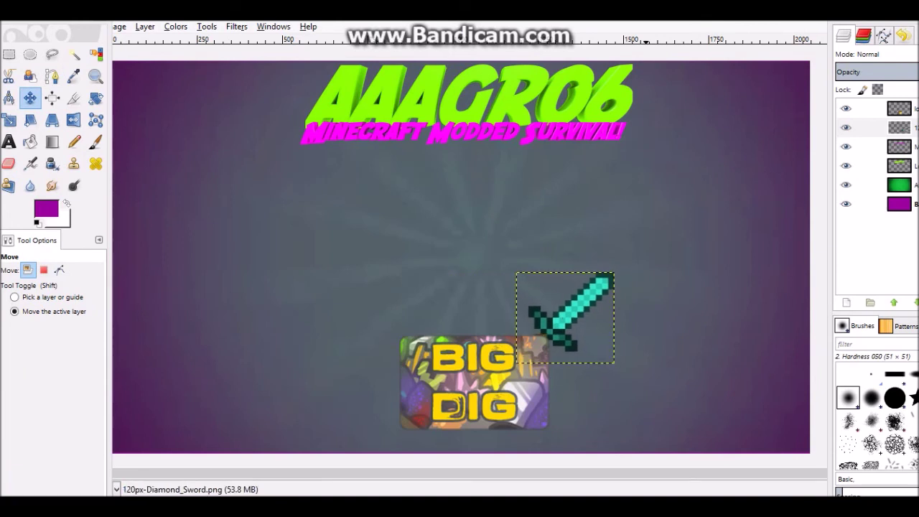